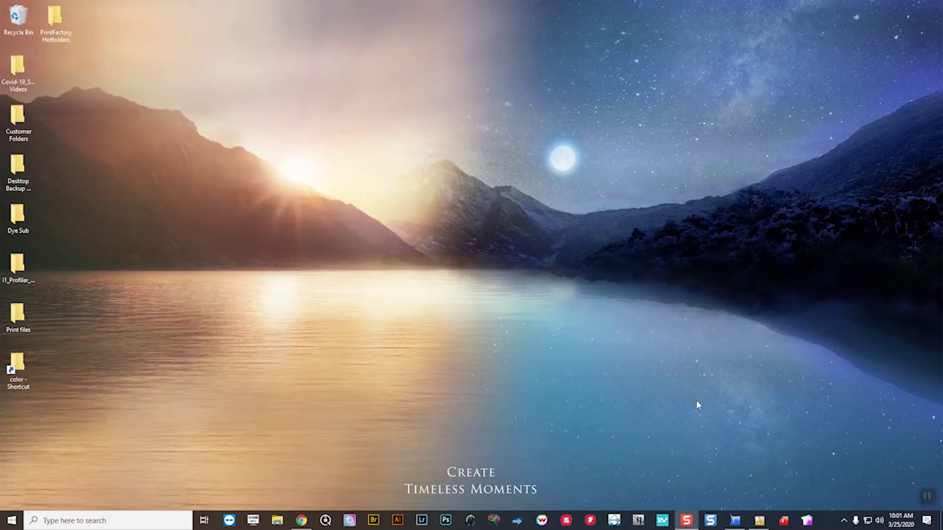
Look at PrintFactory RIP and Editor, then bring PrintFactory Layout with the gray-faces job to the front.
click(736, 525)
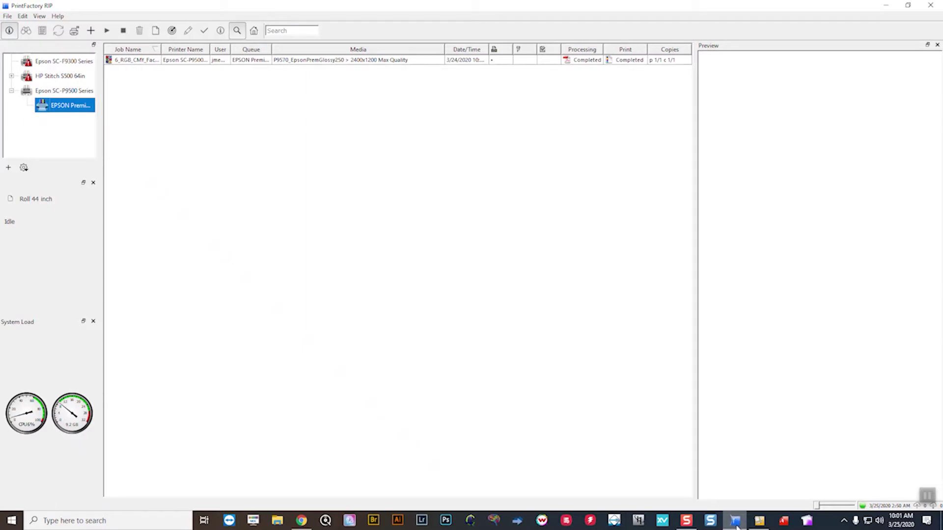
click(759, 523)
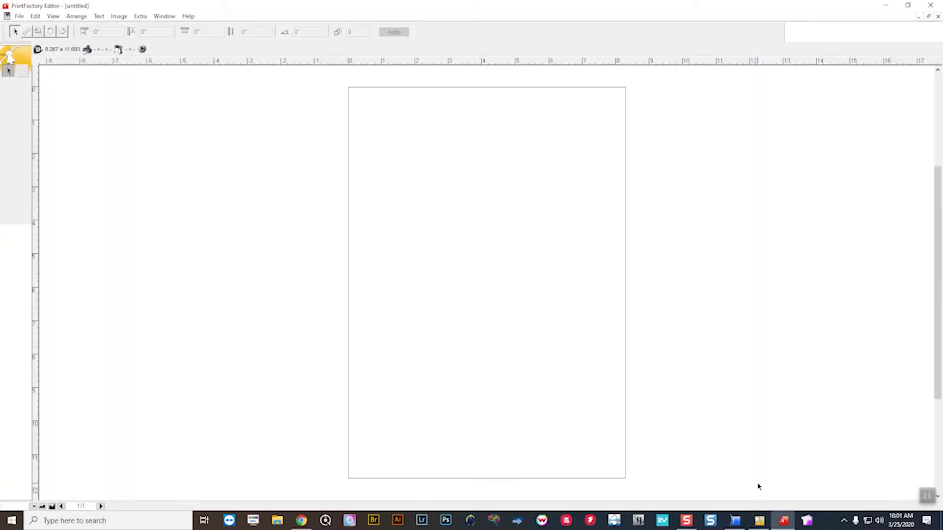
mouse_move(761, 524)
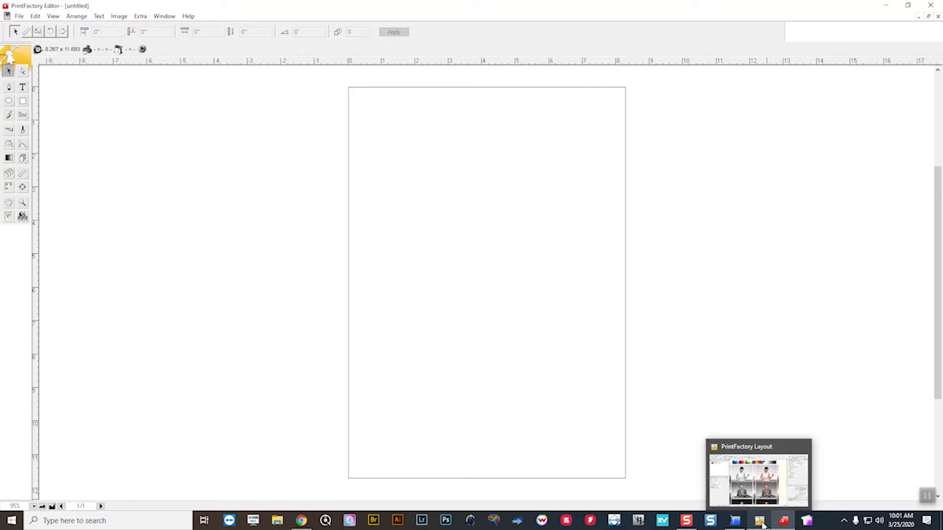
click(761, 524)
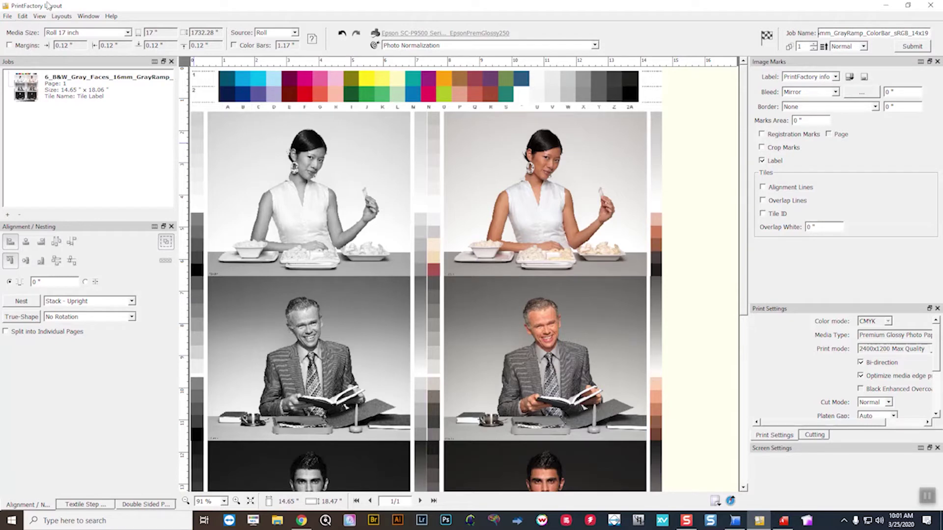
Open Layout Preferences and try Adobe RGB (1998) as the reference profile.
click(23, 16)
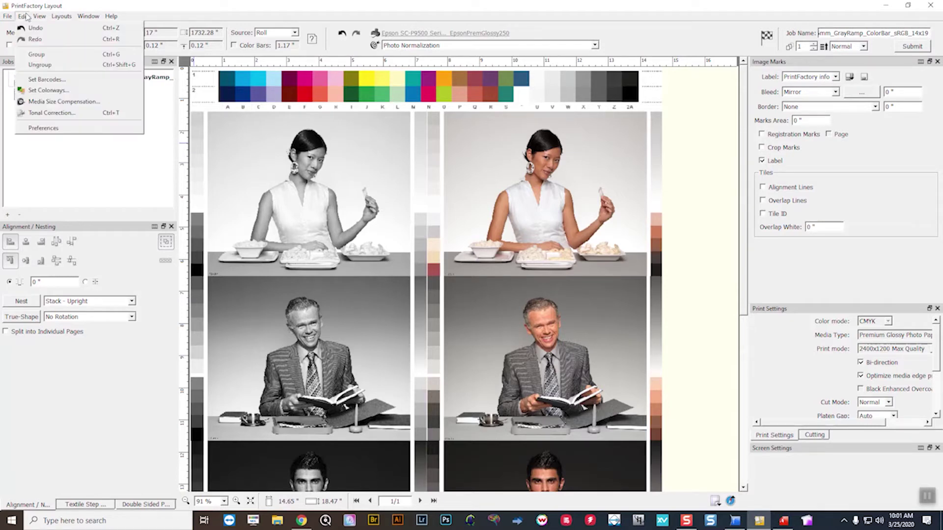
click(35, 129)
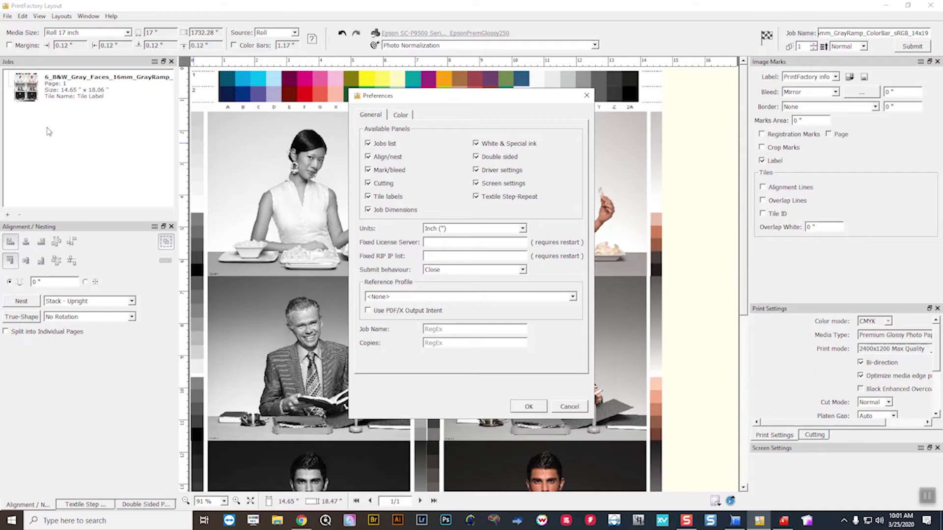
click(453, 297)
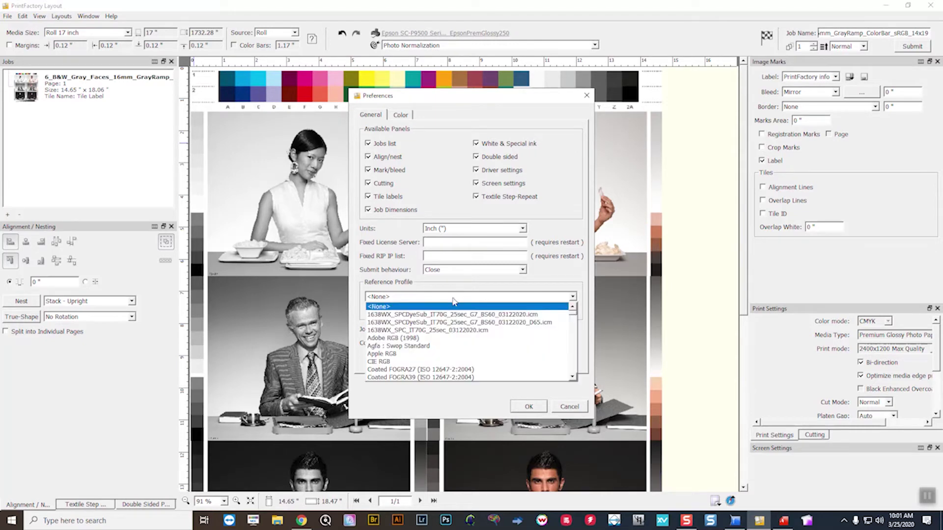
click(505, 295)
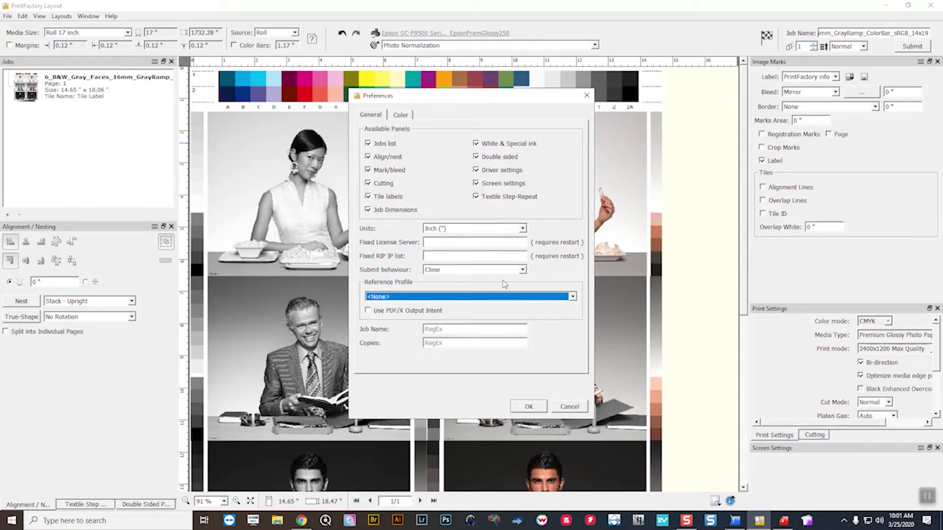
click(573, 296)
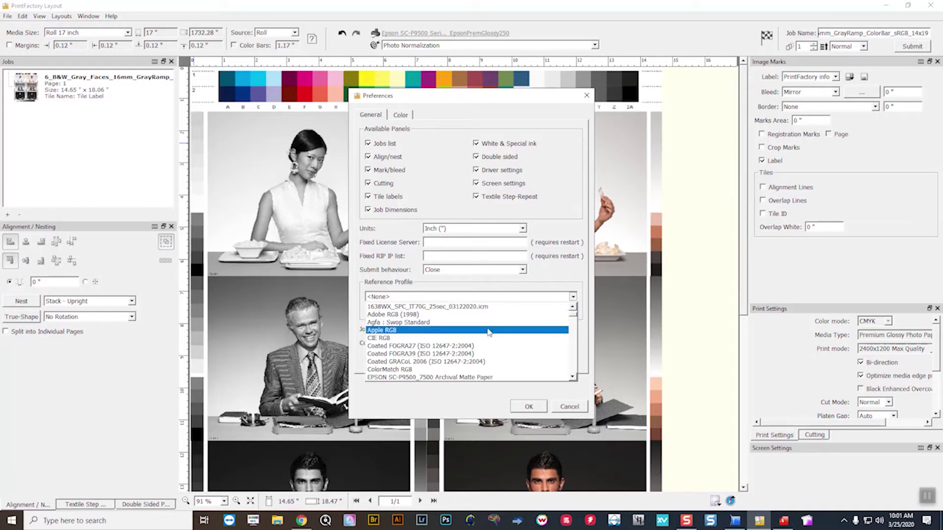
click(410, 315)
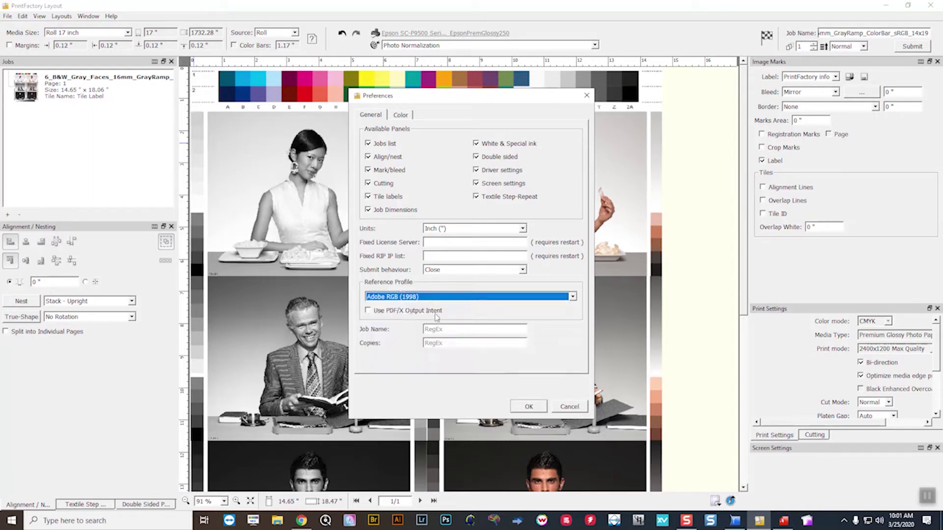
Switch the reference profile to Coated GRACoL 2006 instead.
click(473, 297)
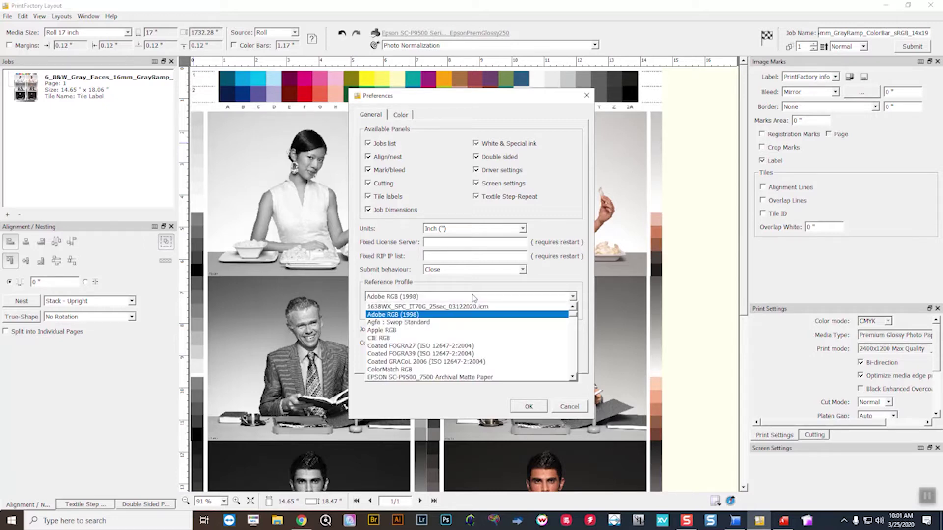
scroll(460, 322, down, 3)
scroll(455, 325, up, 3)
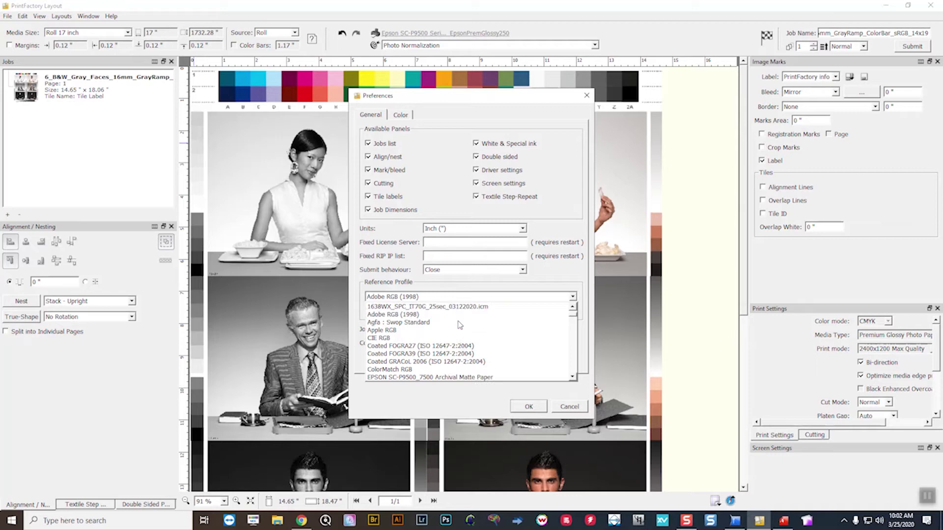
click(439, 362)
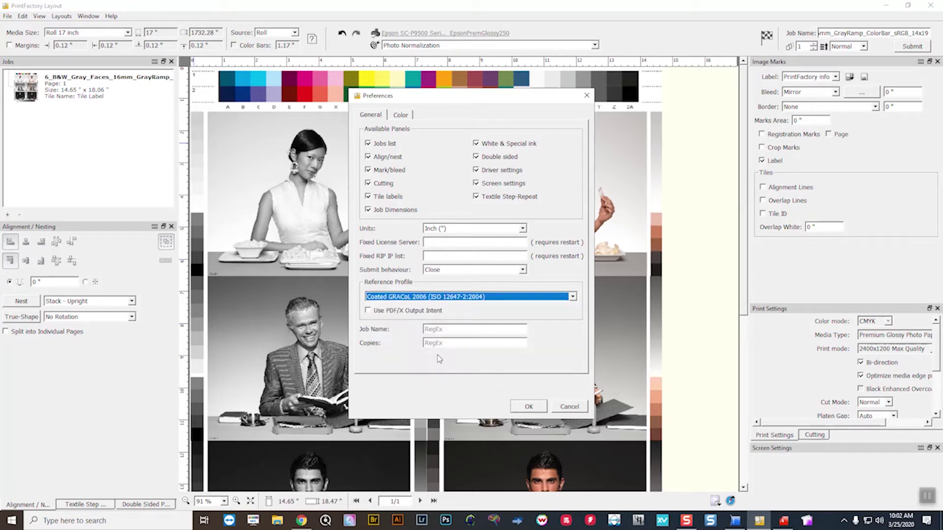
click(454, 297)
scroll(447, 317, down, 5)
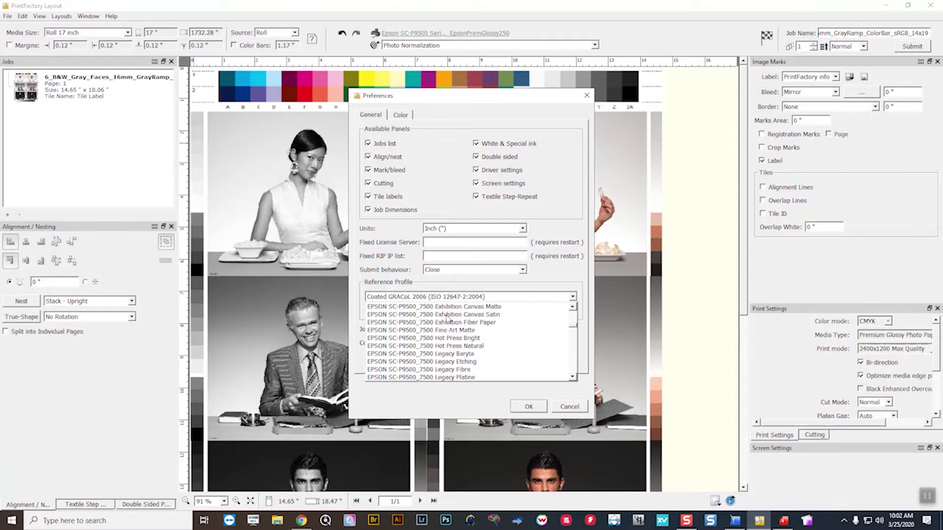
scroll(448, 318, down, 4)
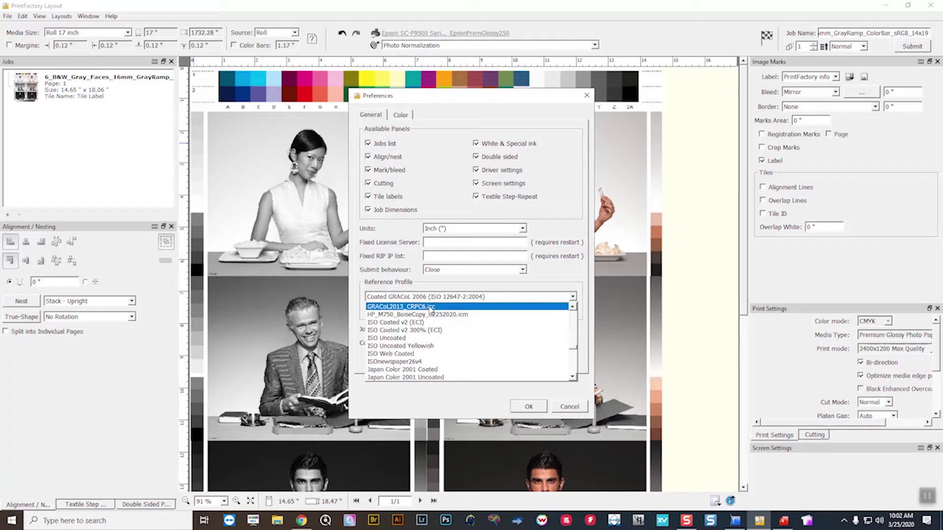
click(403, 291)
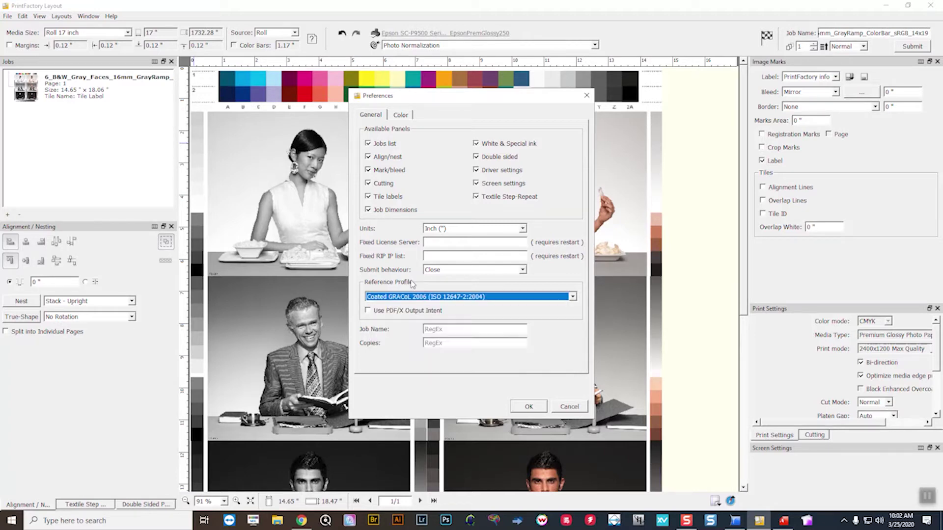
Set the reference profile to sRGB IEC61966-2.1.
click(434, 297)
scroll(413, 344, up, 5)
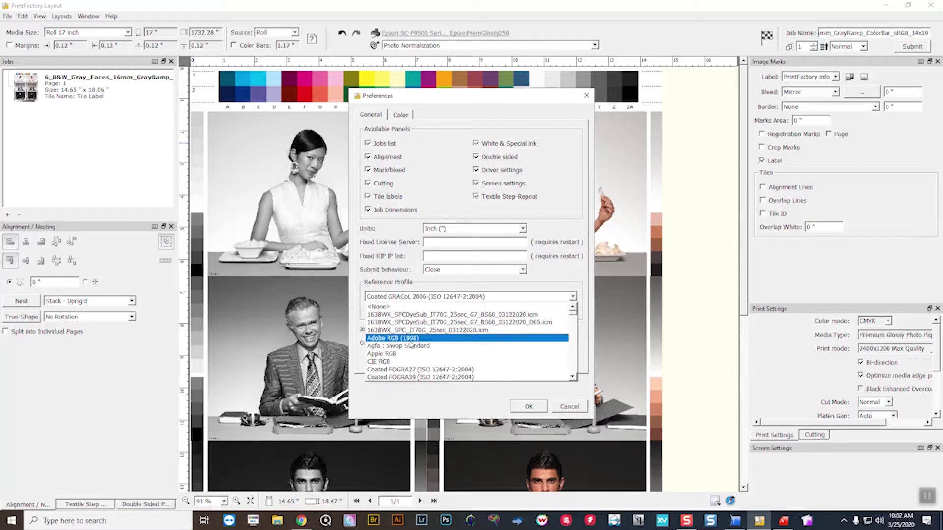
scroll(411, 344, down, 6)
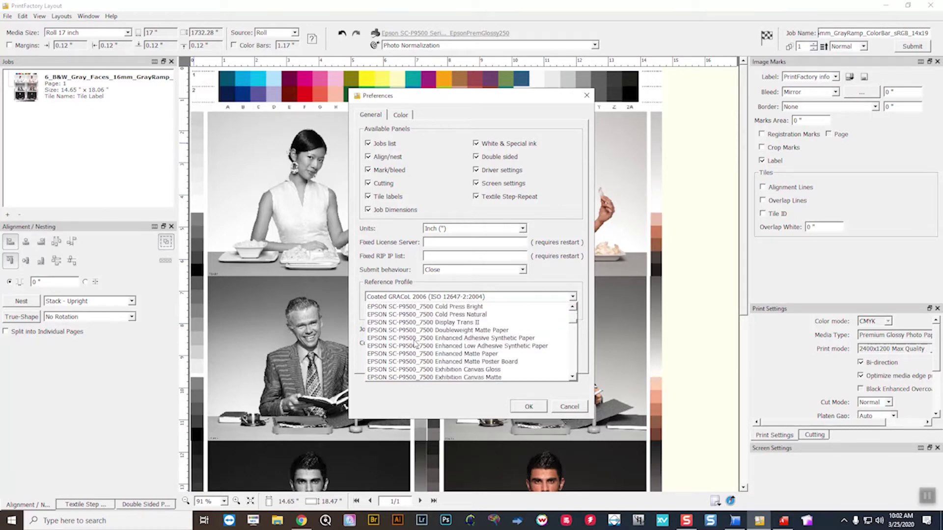
scroll(415, 343, down, 10)
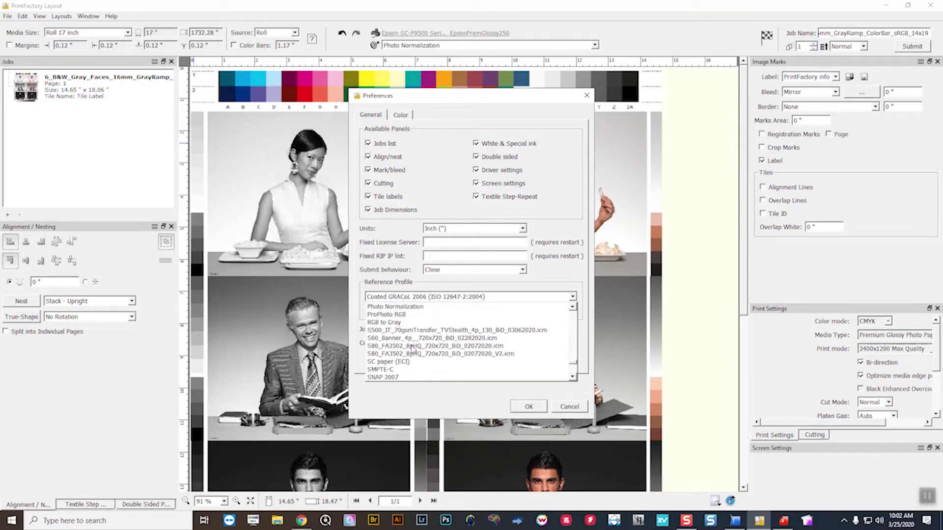
scroll(412, 350, down, 1)
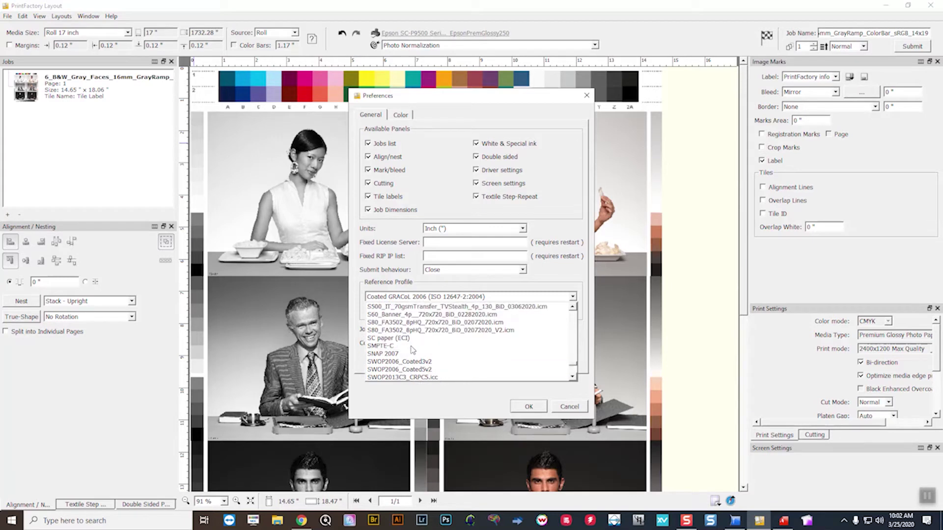
scroll(411, 348, down, 4)
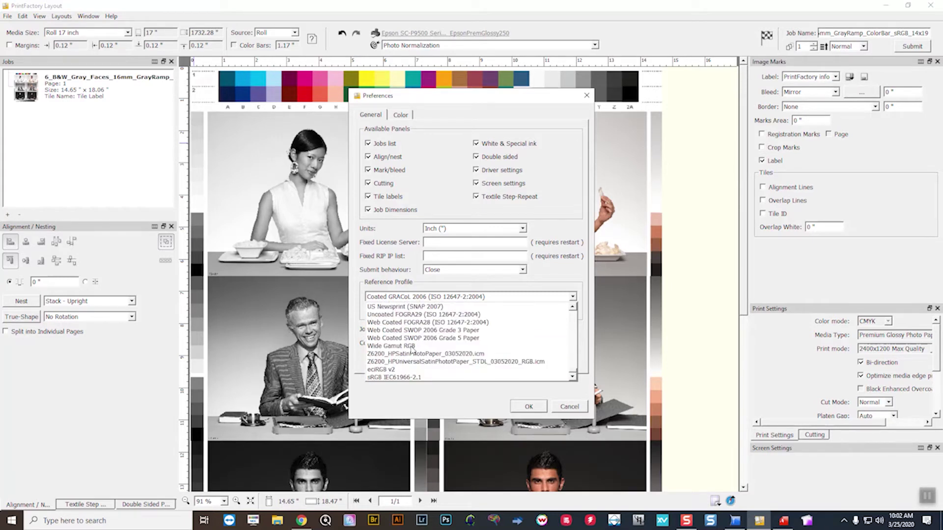
click(411, 377)
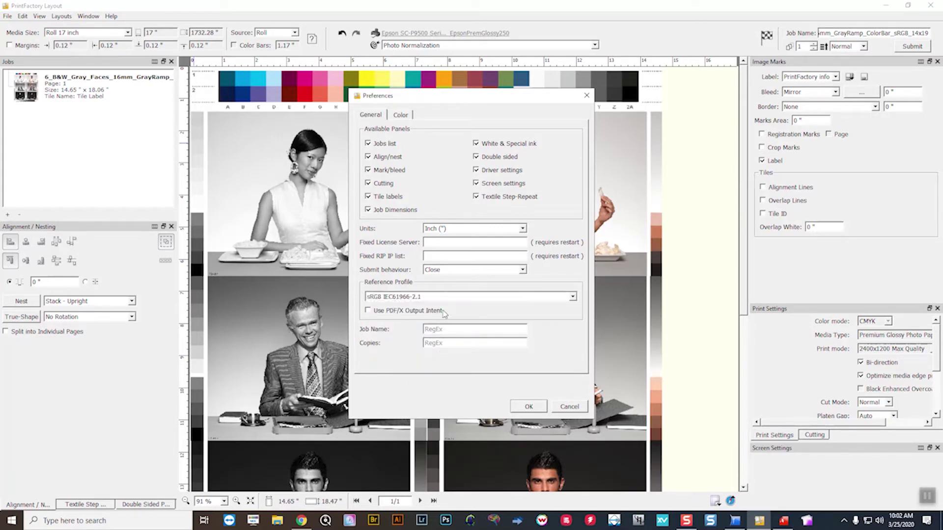
On the Color tab, keep sRGB IEC61966-2.1 for RGB images with the Perceptual intent.
click(401, 115)
drag(389, 102, 378, 101)
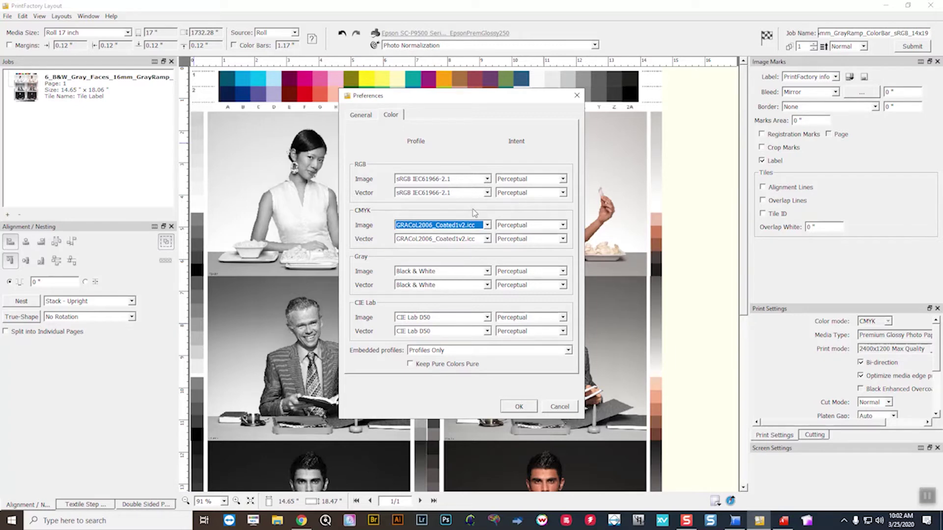
click(486, 179)
click(487, 179)
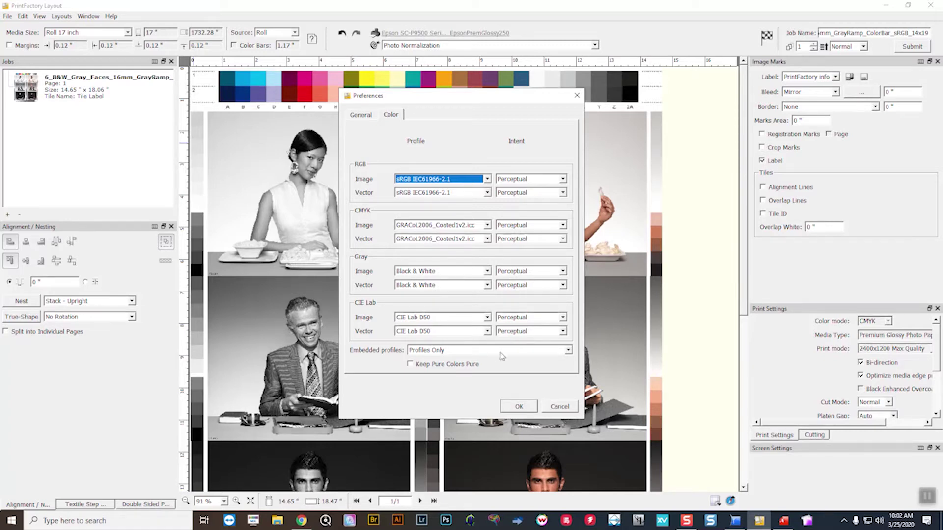
click(523, 182)
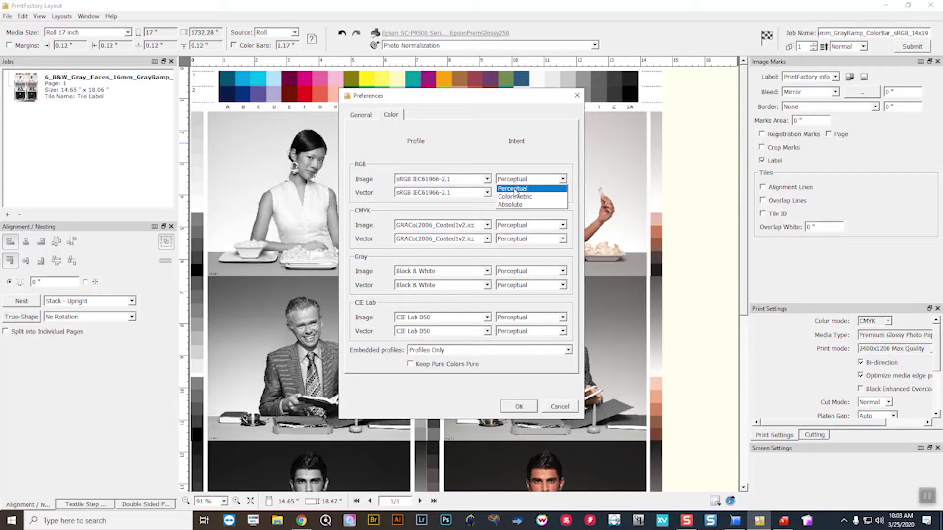
click(515, 163)
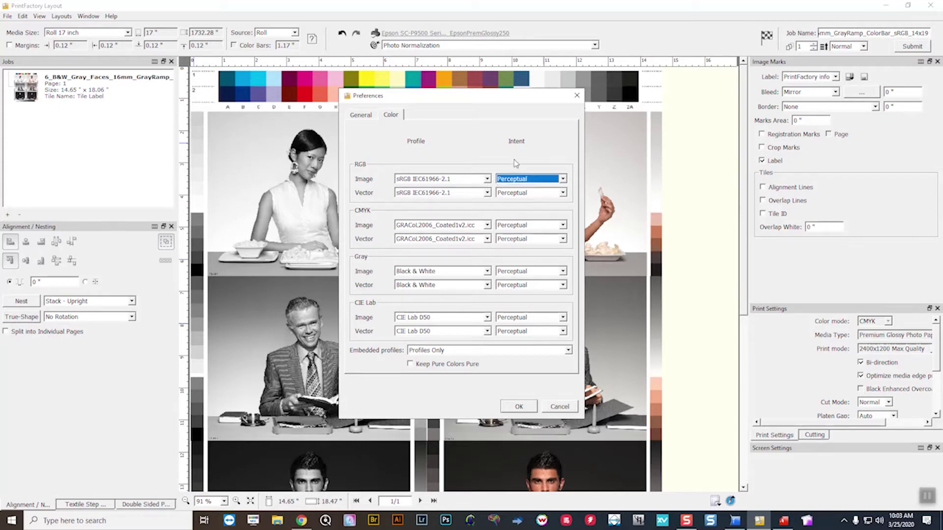
Keep the CMYK image intent at Perceptual and set the CMYK vector intent to Perceptual after trying Absolute.
click(516, 227)
click(515, 227)
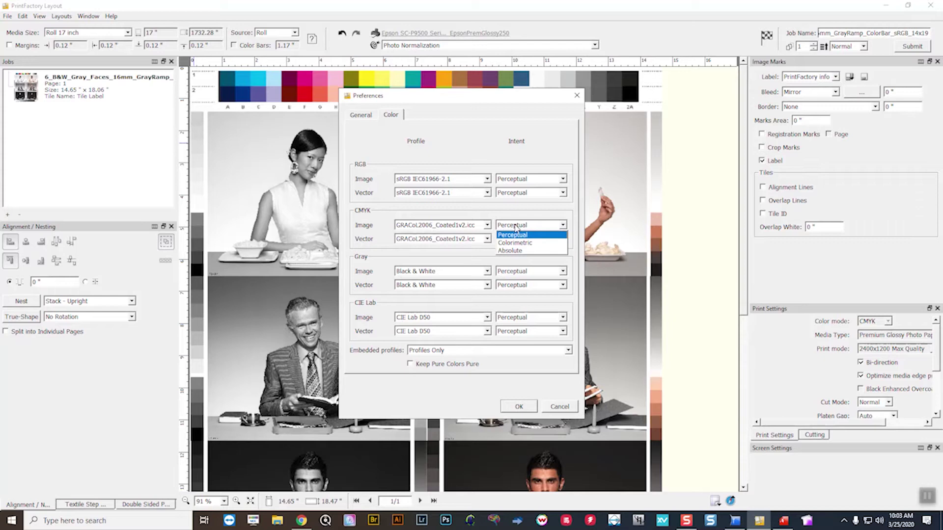
click(513, 236)
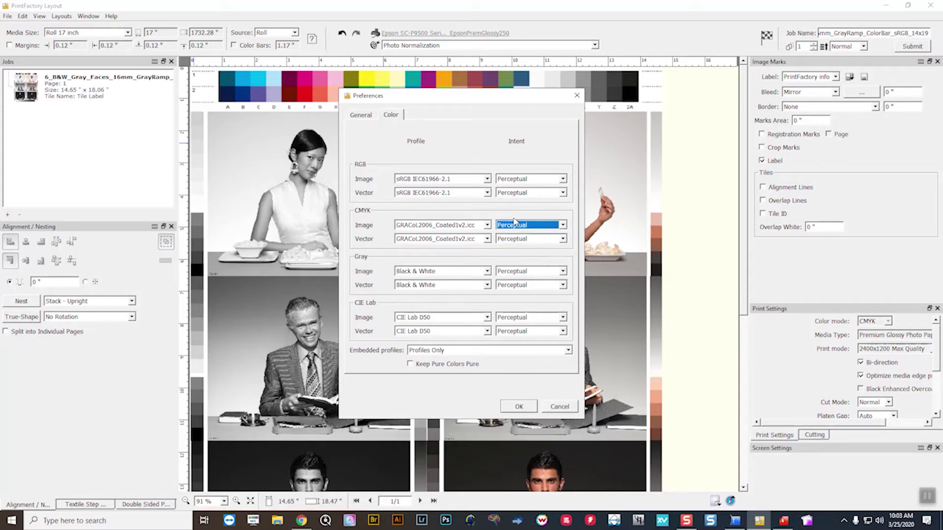
click(519, 240)
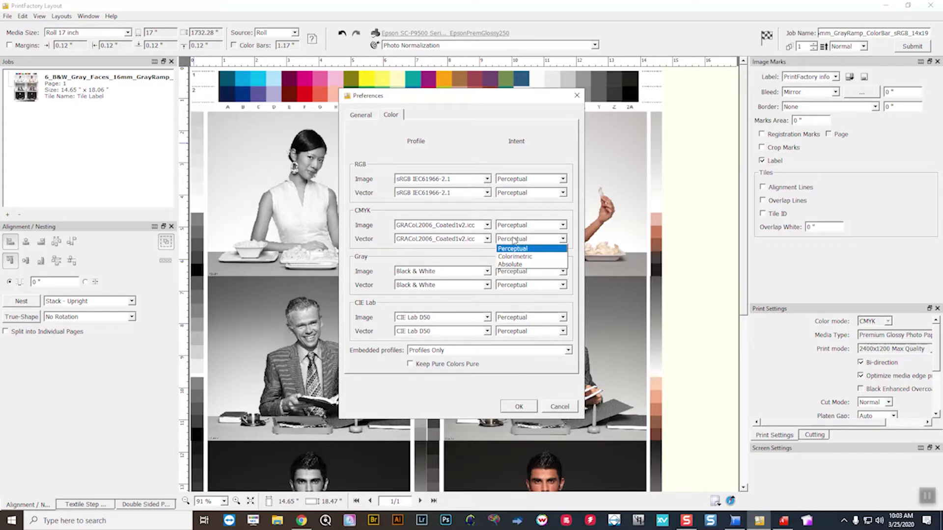
click(513, 264)
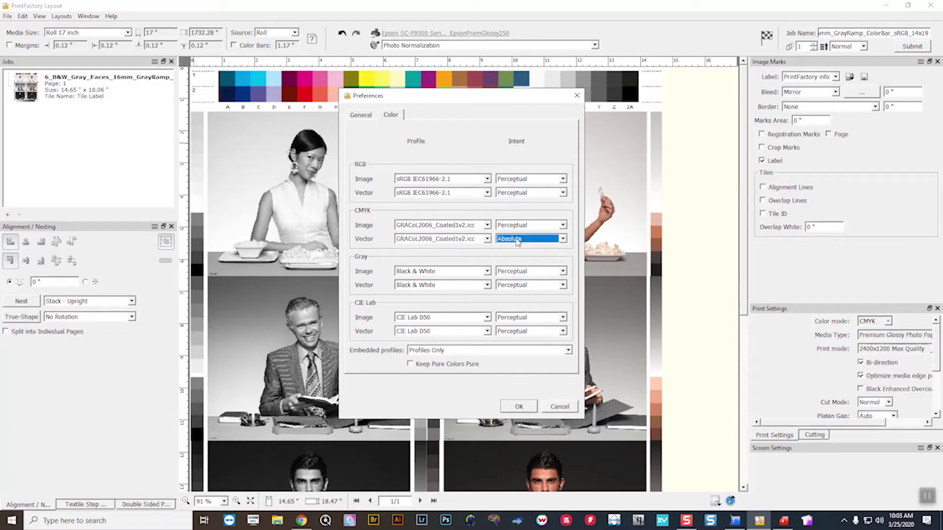
click(517, 240)
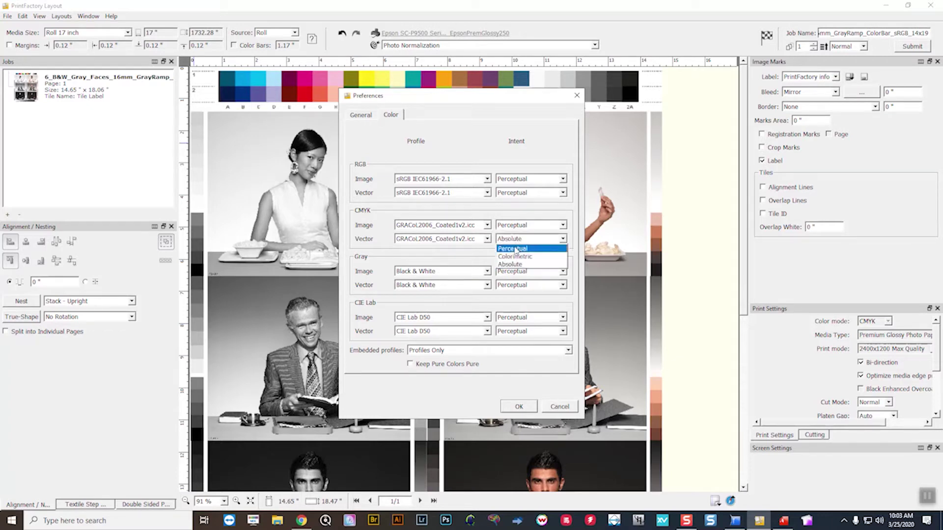
click(513, 247)
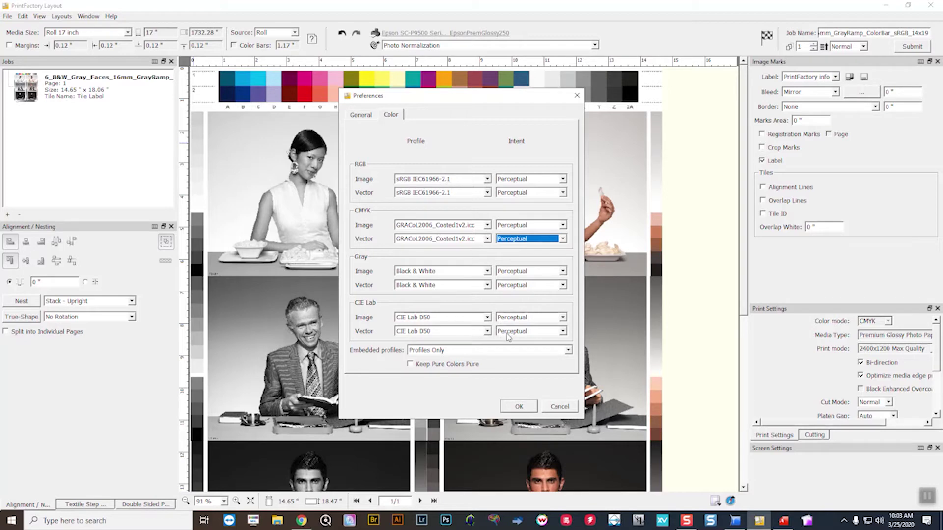
click(468, 352)
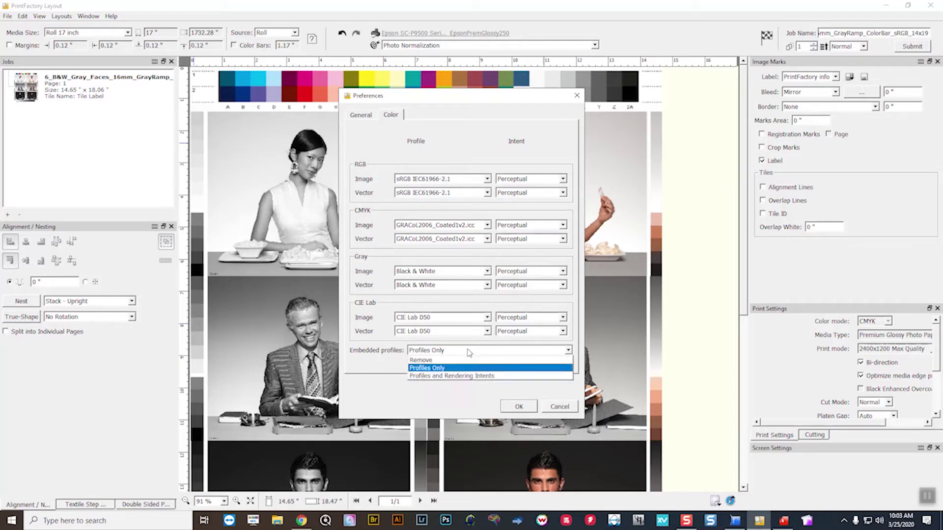
click(426, 361)
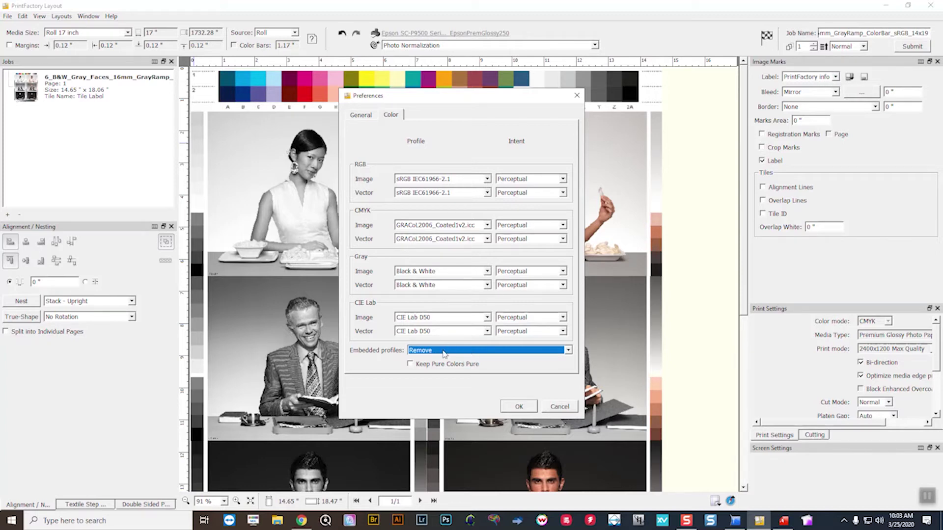
click(463, 365)
click(414, 364)
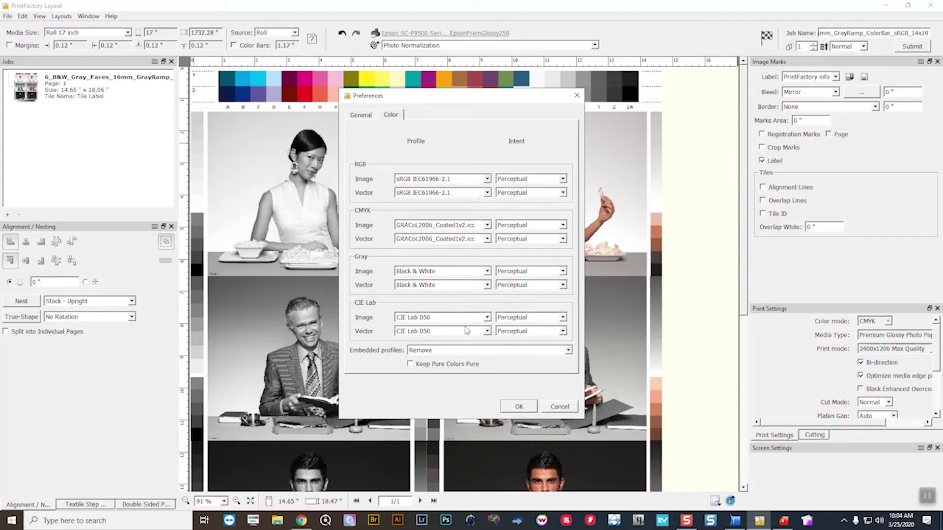
click(453, 349)
click(435, 368)
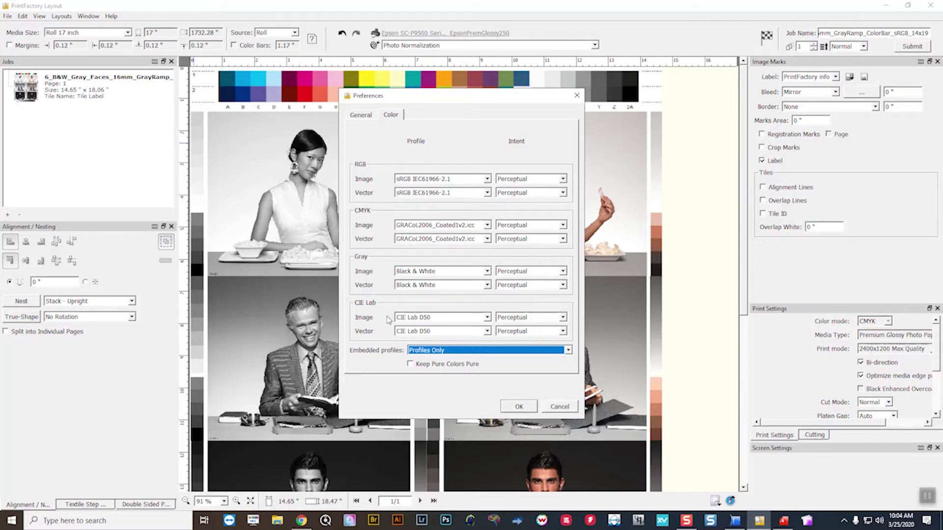
Change the Embedded profiles setting from Profiles Only to Remove.
click(436, 351)
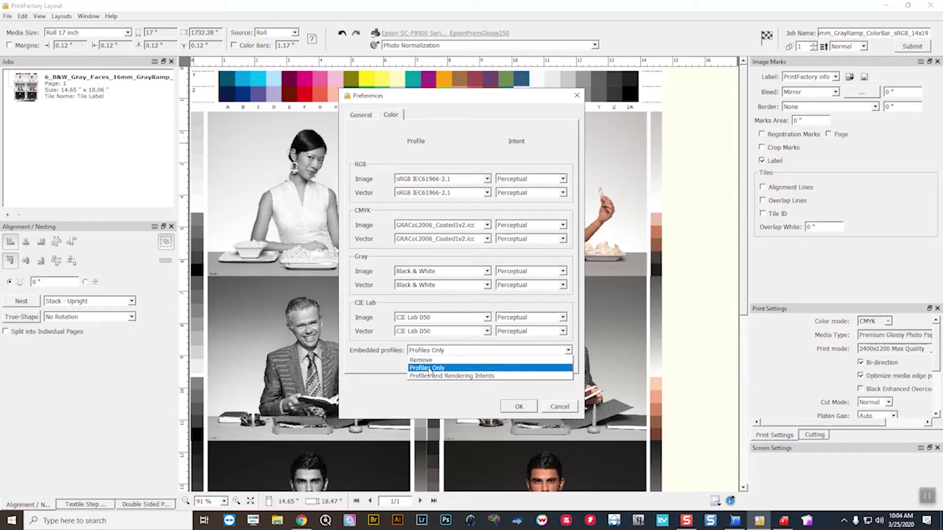
click(428, 368)
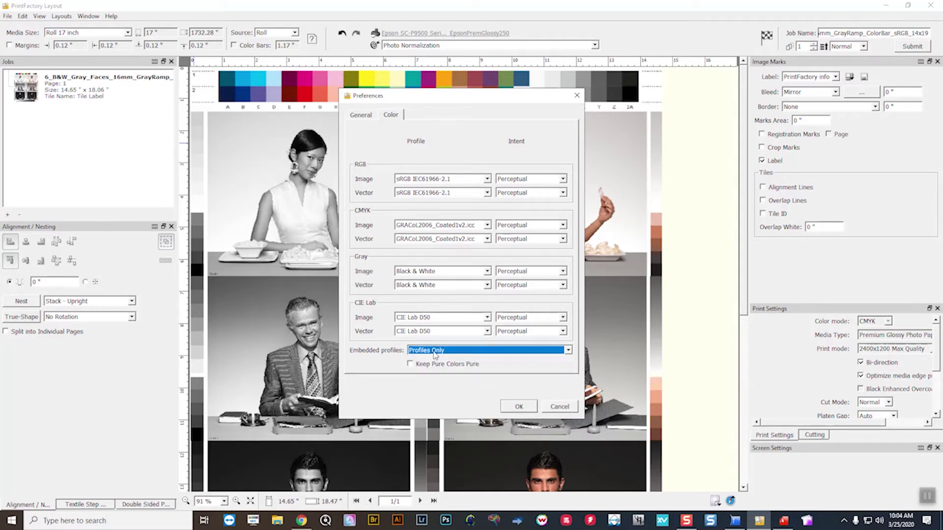
click(435, 352)
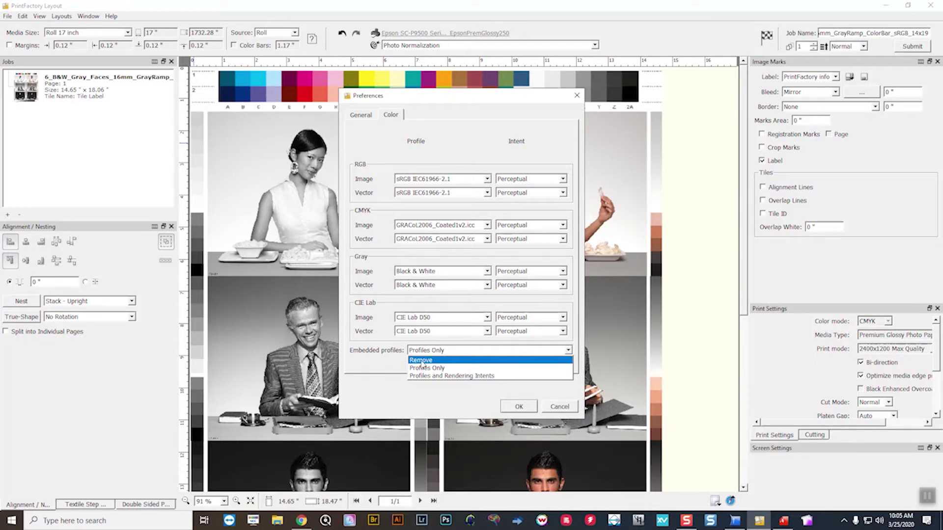
click(421, 362)
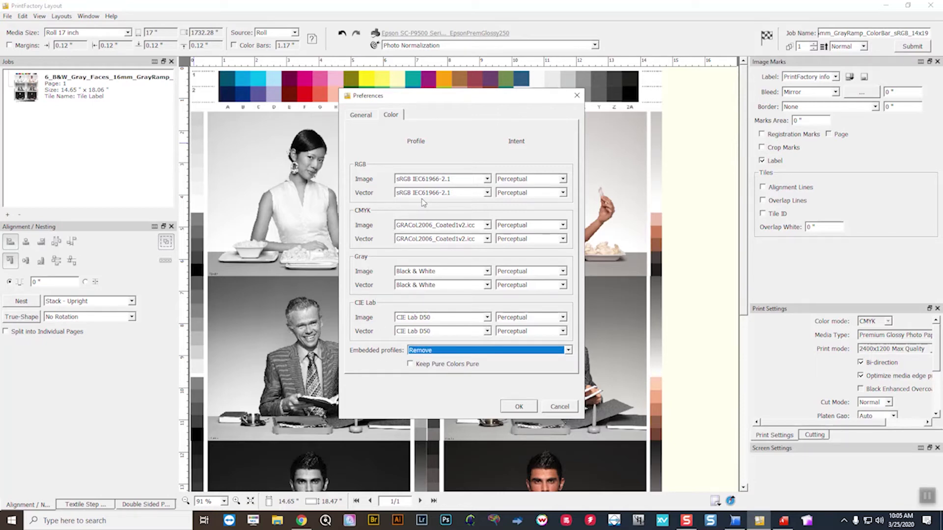
click(429, 352)
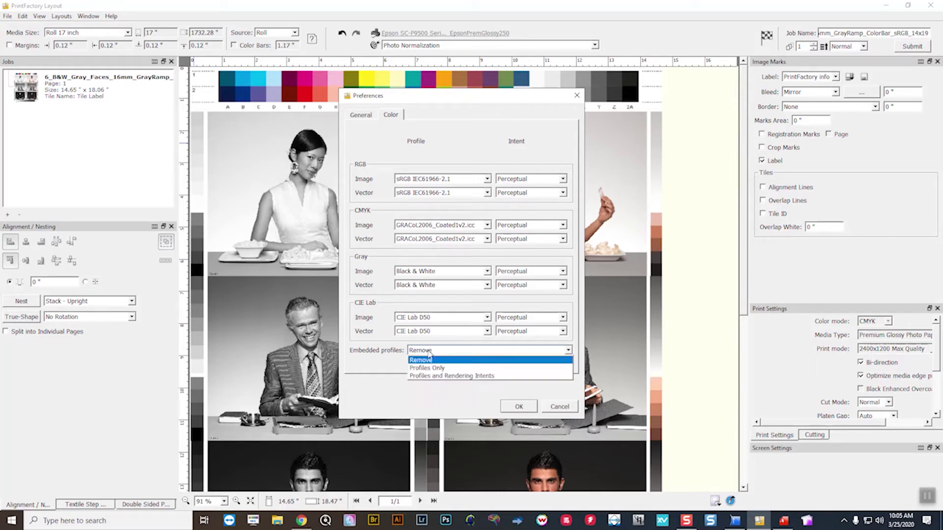
click(466, 388)
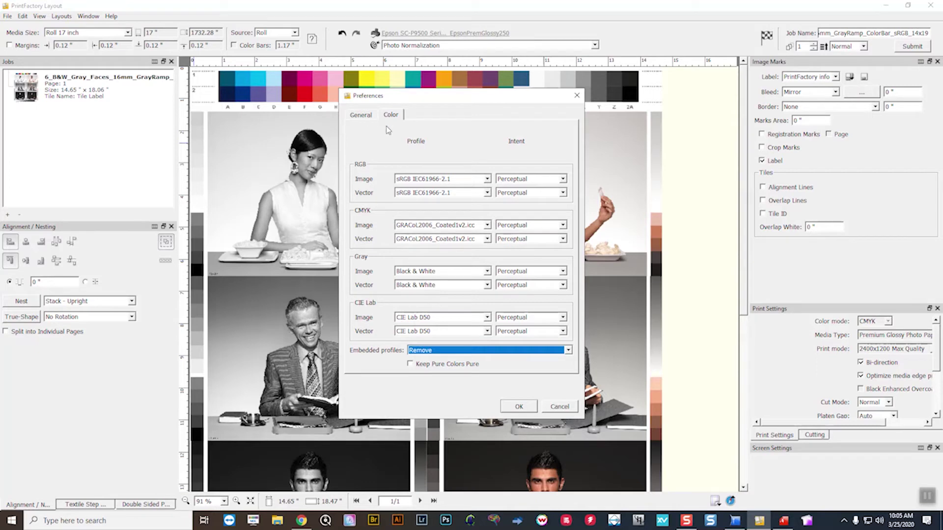
Check the sRGB reference profile on the General tab and confirm Preferences with OK.
click(362, 116)
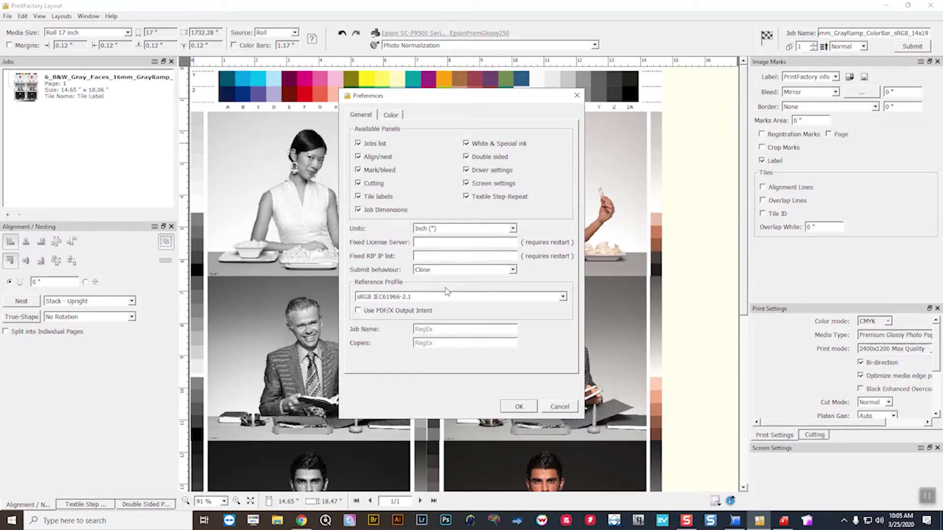
click(516, 406)
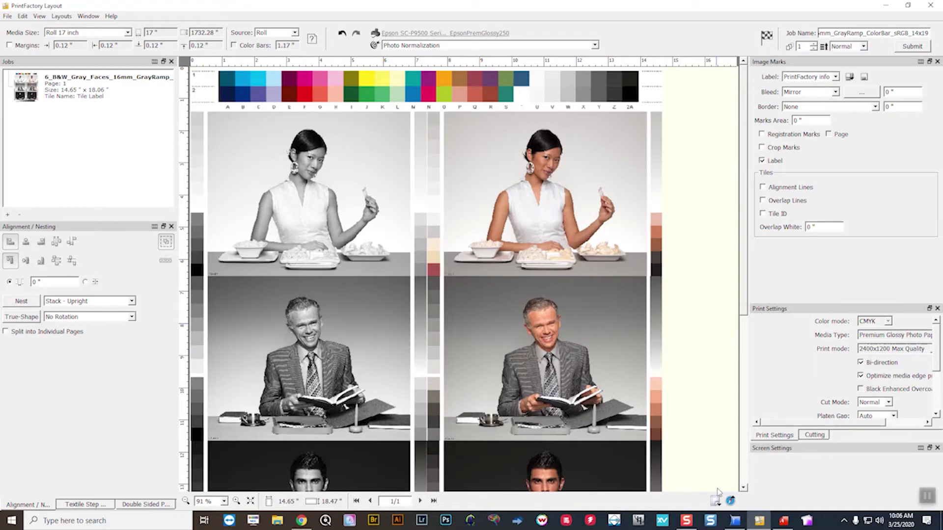
Switch to PrintFactory Editor and open its Preferences dialog.
click(783, 522)
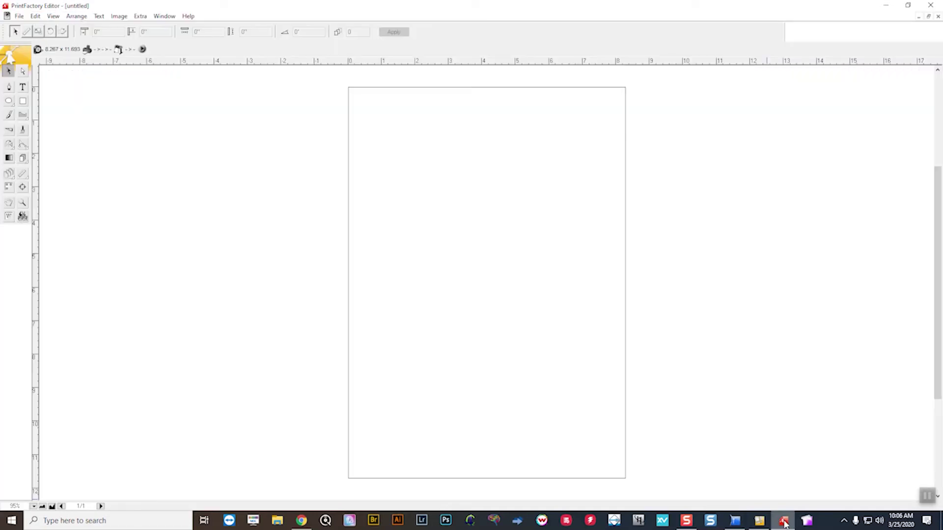
click(35, 16)
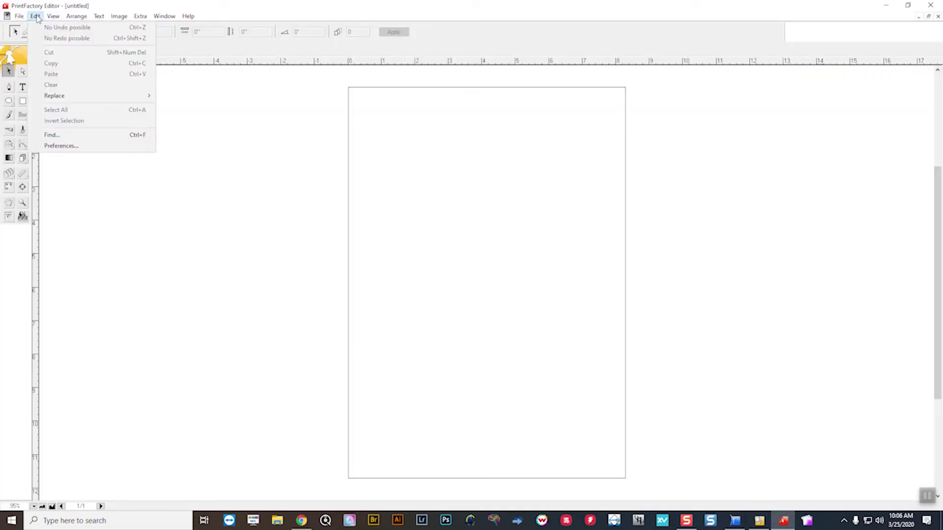
click(62, 146)
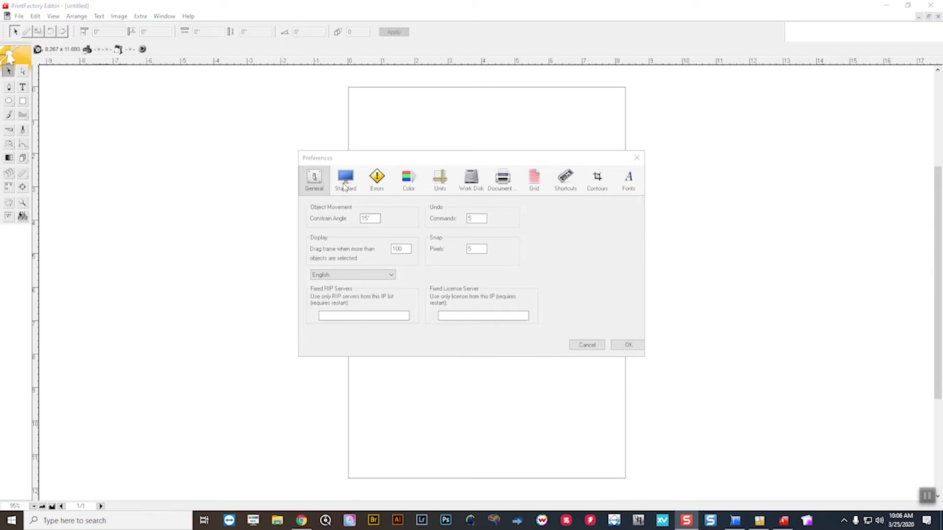
On the Editor's Color tab, choose GRACoL2006_Coated1v2.icc for both CMYK image and CMYK vector profiles.
click(407, 181)
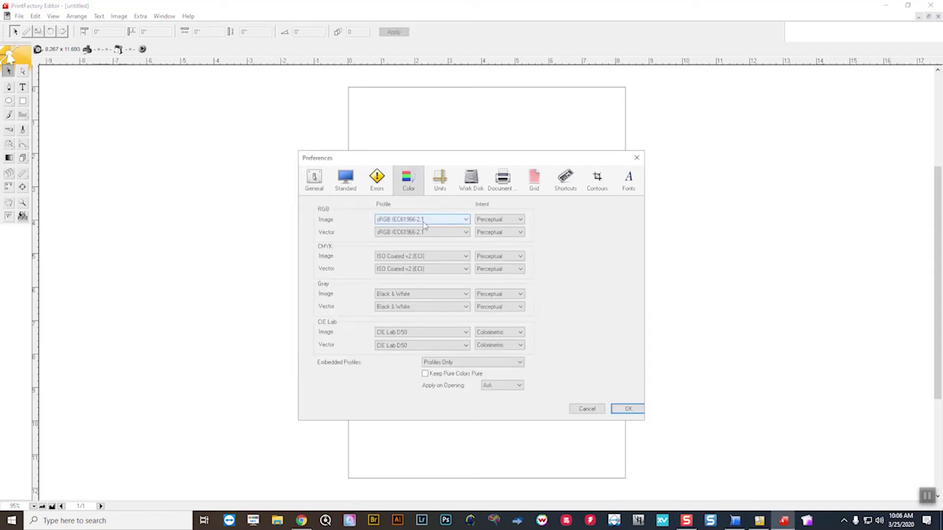
click(420, 257)
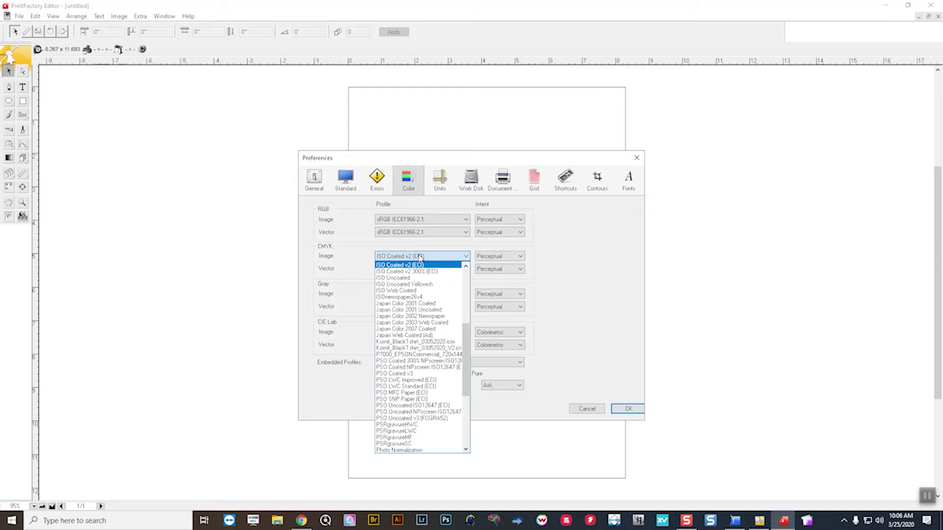
scroll(411, 321, down, 2)
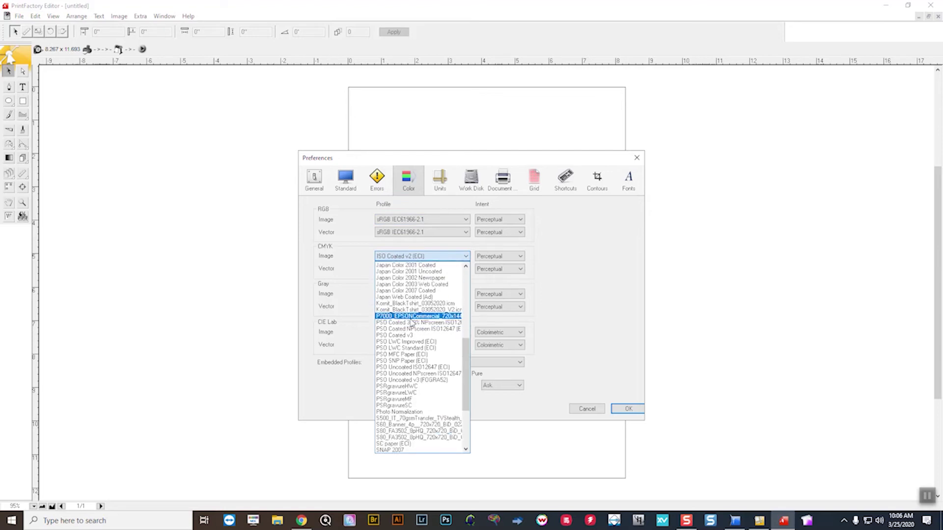
scroll(412, 323, down, 5)
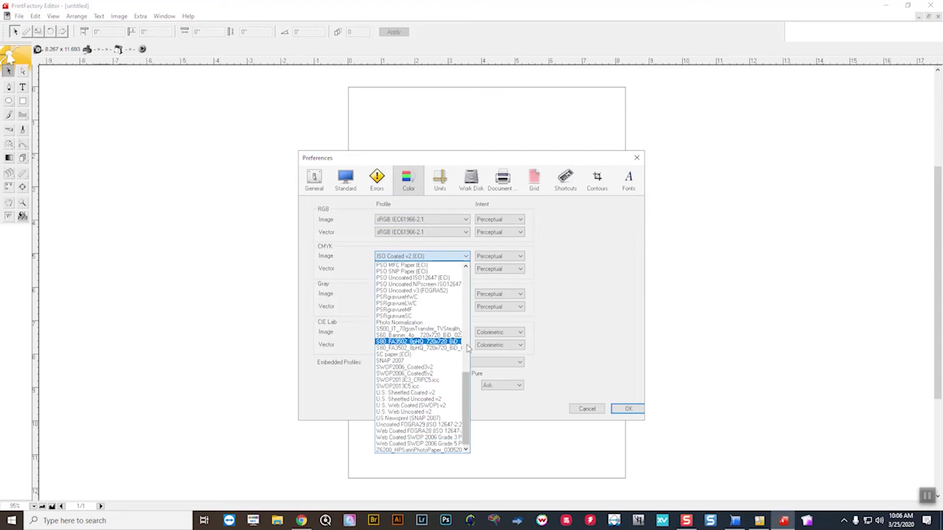
drag(466, 386, 460, 322)
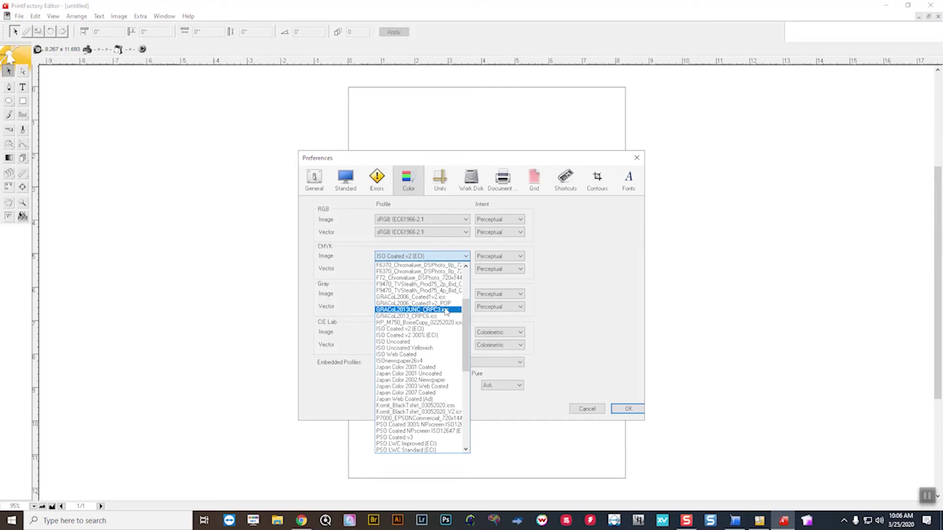
click(422, 296)
click(419, 268)
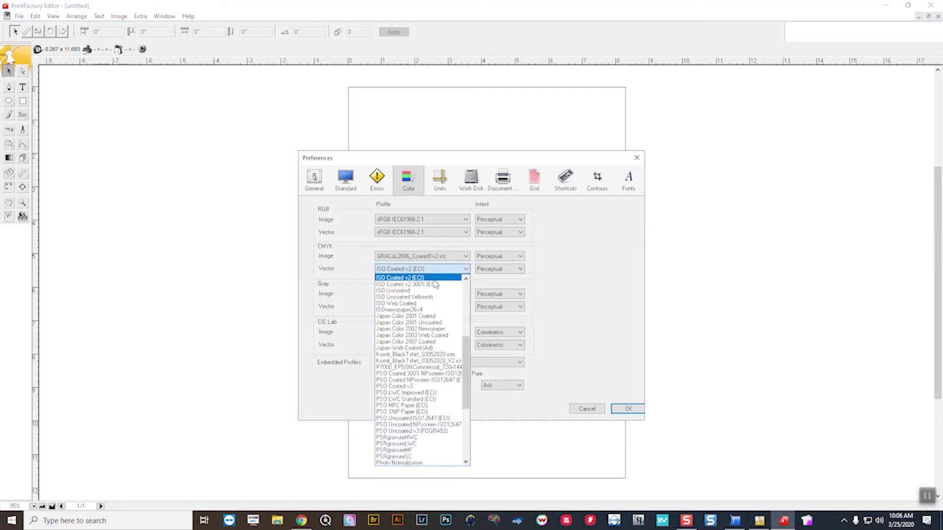
scroll(462, 341, up, 2)
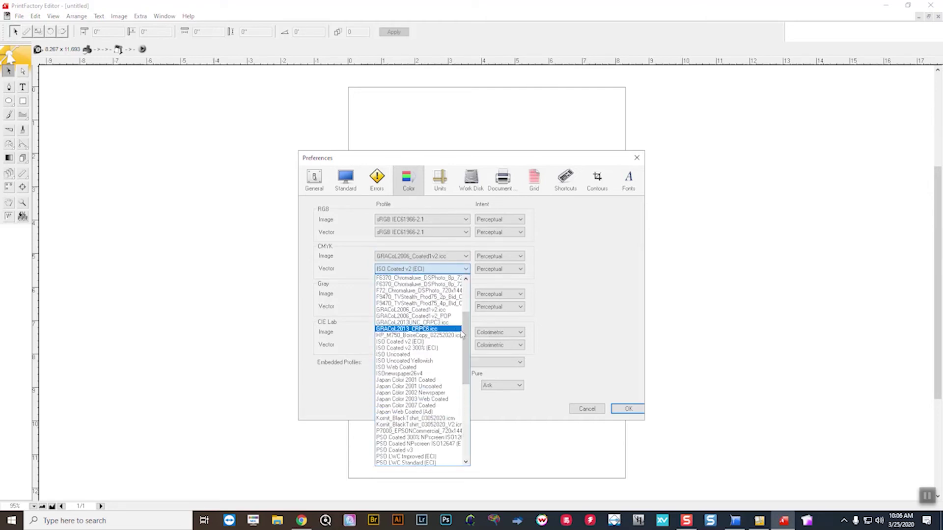
click(432, 304)
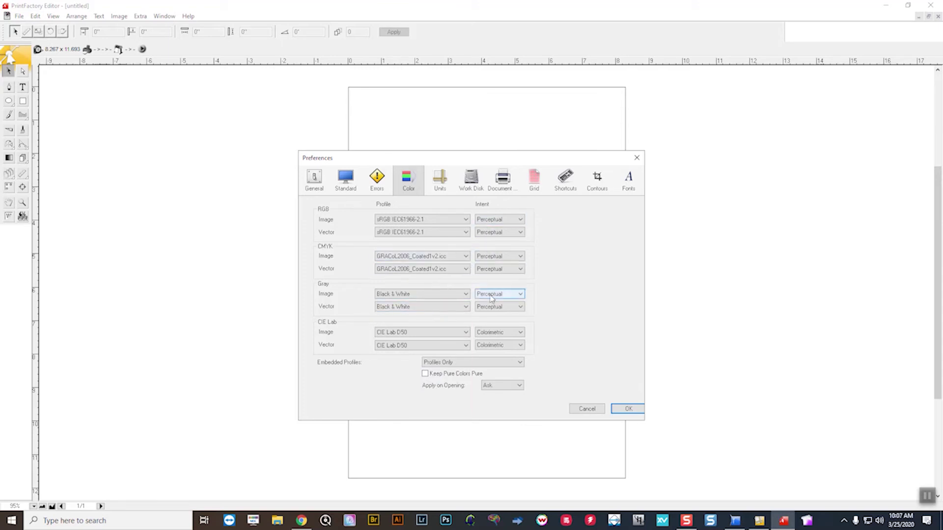
Leave Embedded Profiles at Profiles Only and Apply on Opening at Ask.
click(473, 363)
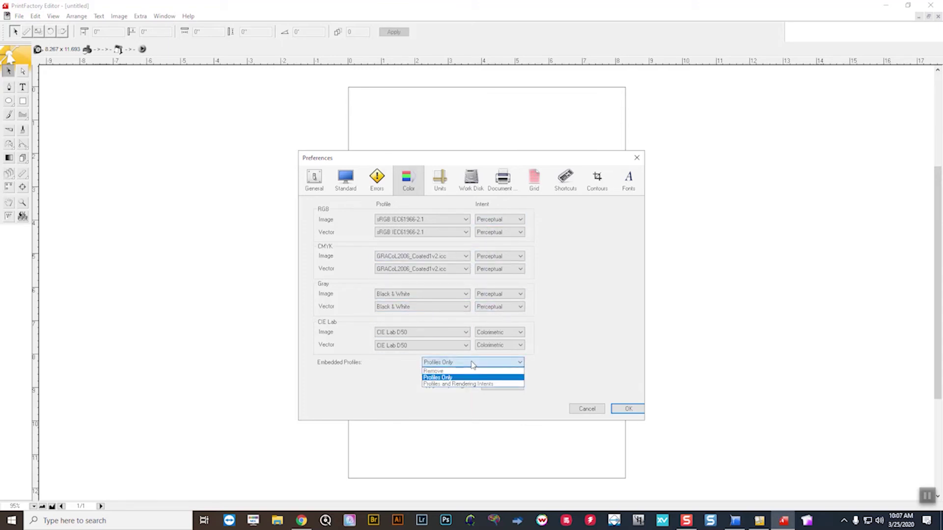
click(532, 361)
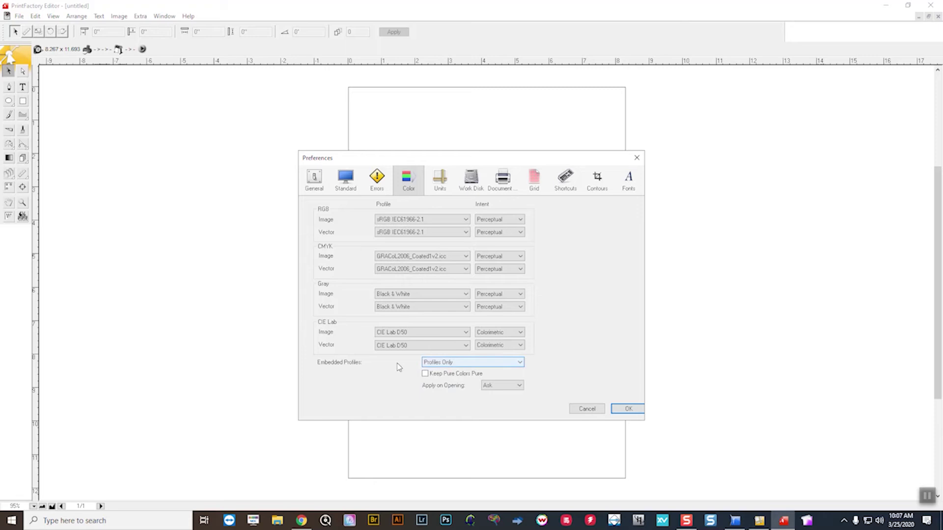
click(494, 386)
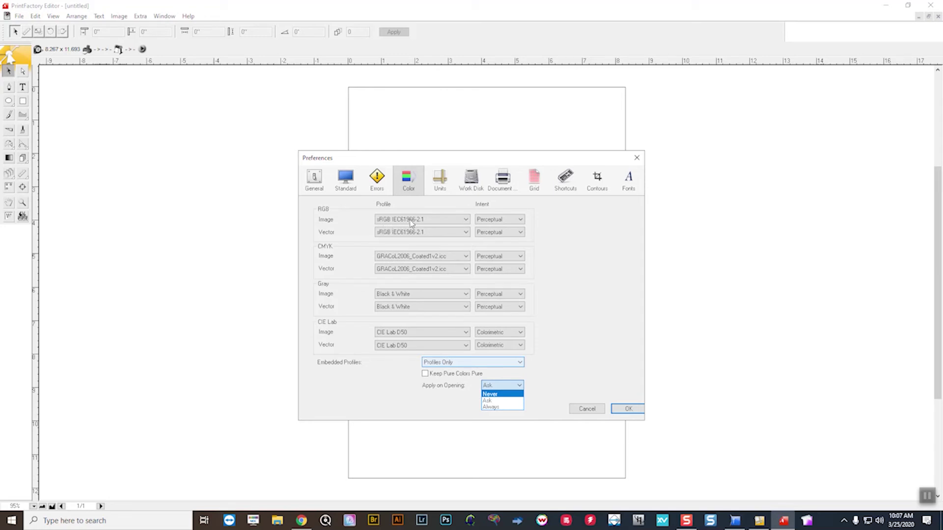
click(493, 388)
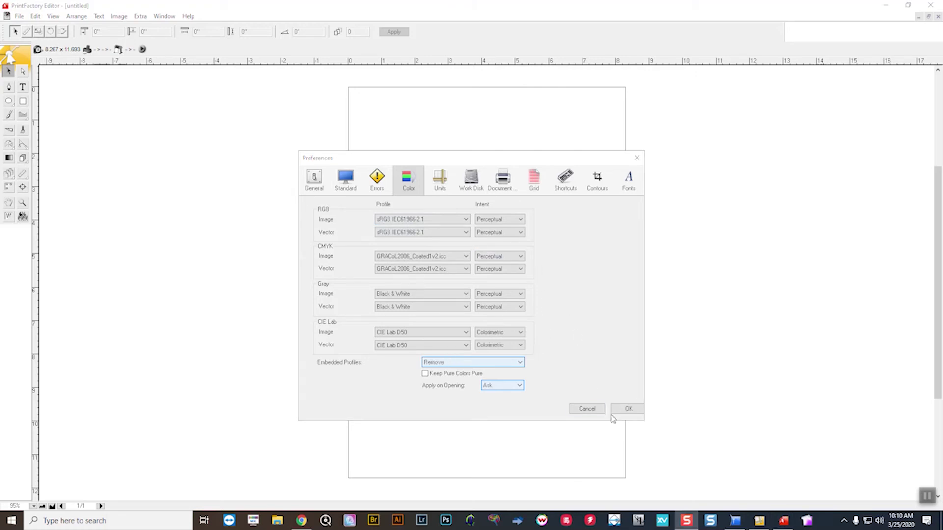
Close the Editor preferences with OK, minimize the Editor, and bring PrintFactory RIP forward.
click(616, 408)
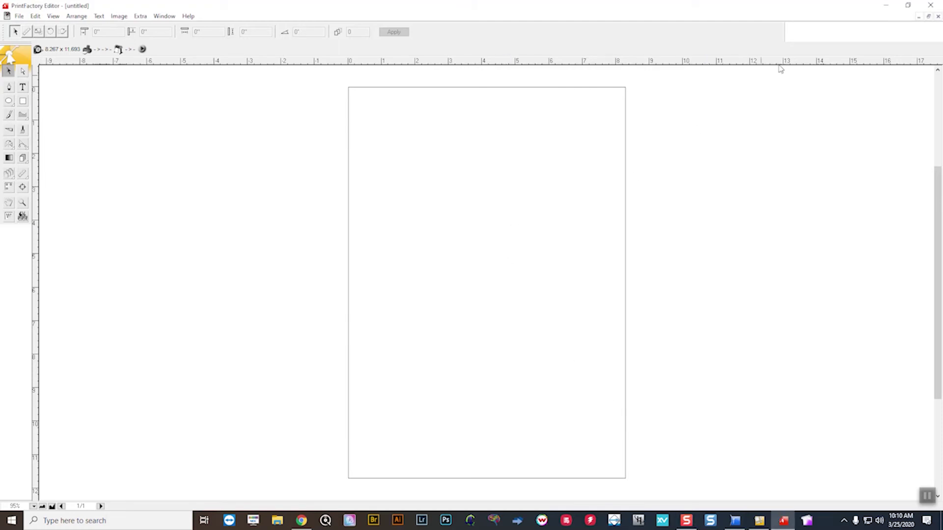
click(884, 7)
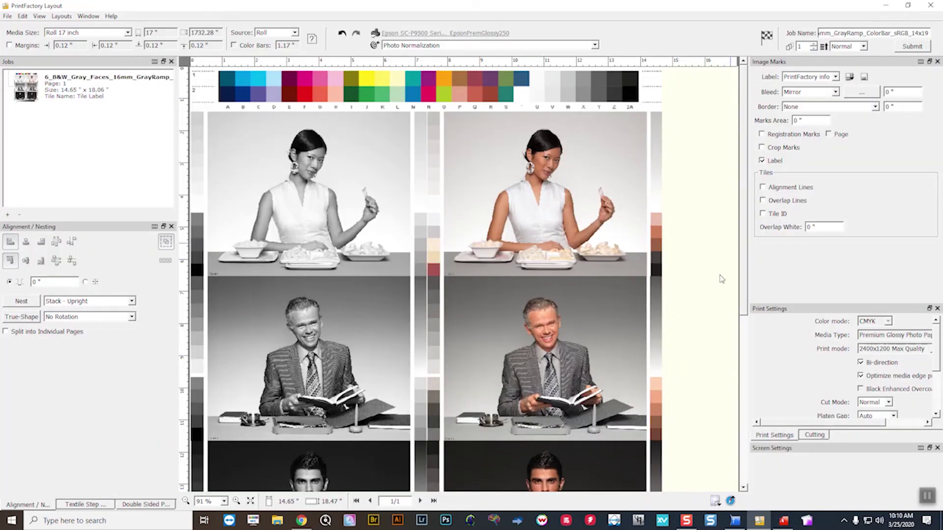
click(734, 522)
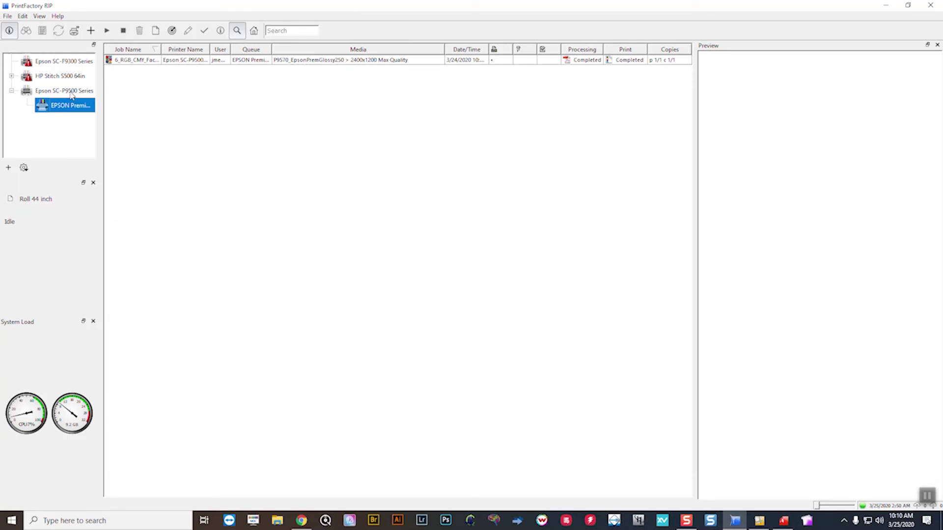
Open Queue Properties for the EPSON Premium Glossy 250 queue and view its input settings.
click(9, 169)
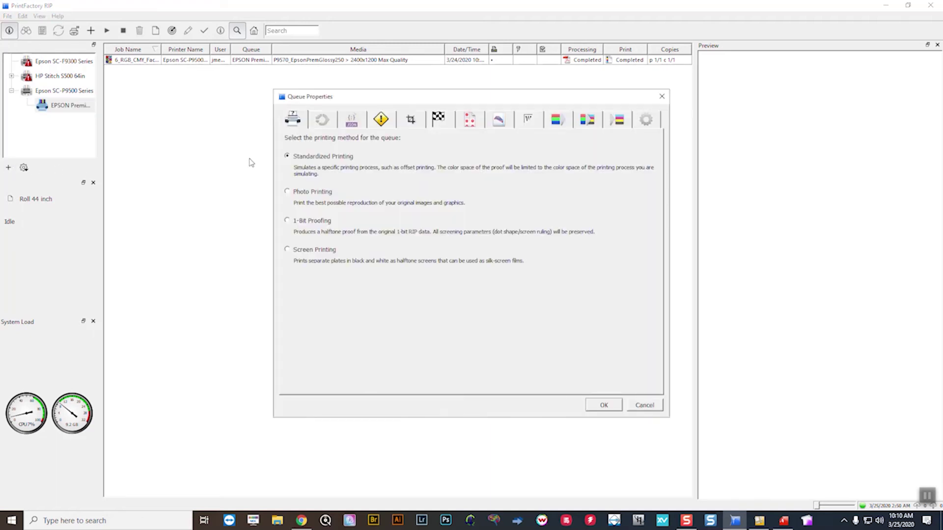
click(661, 96)
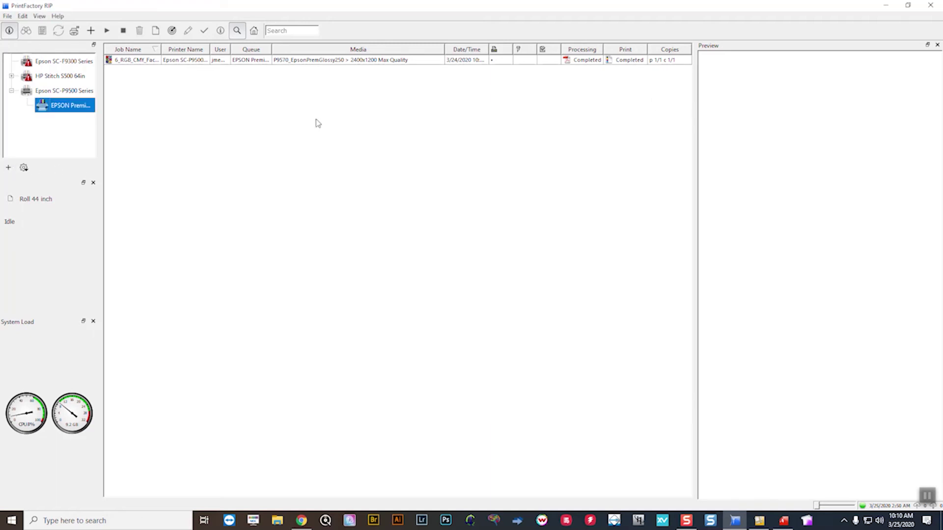
double_click(64, 106)
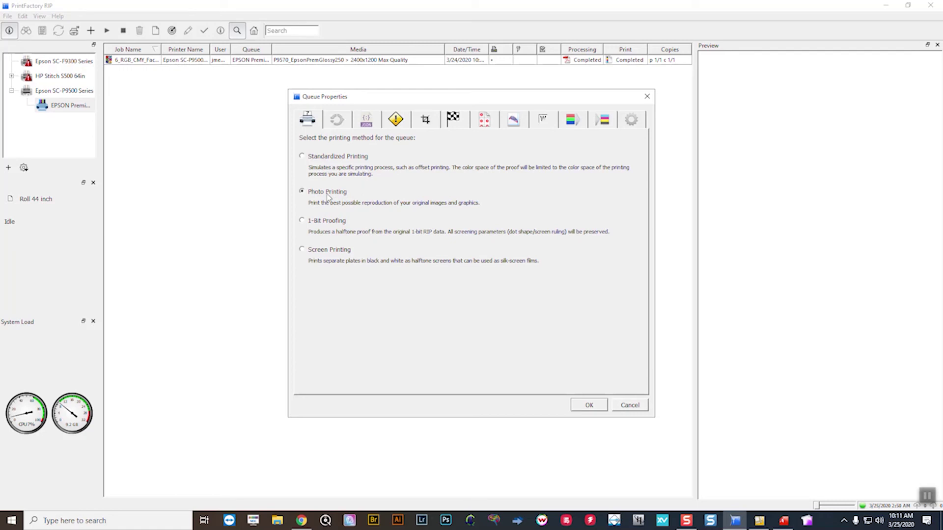
click(336, 120)
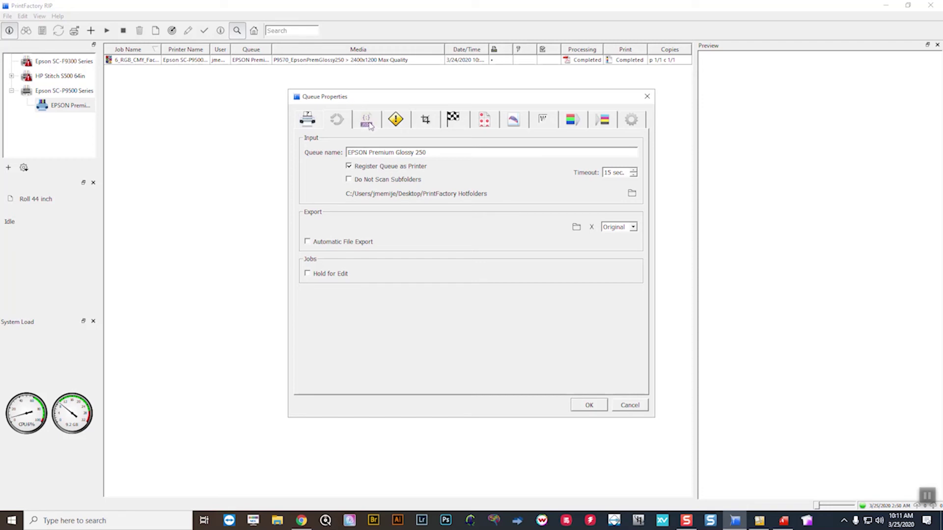
Keep P9570_EpsonPremGlossy250 media, set mode to 2400x1200 Max Quality MASTER and variant to Perceptual_BS20.
click(607, 120)
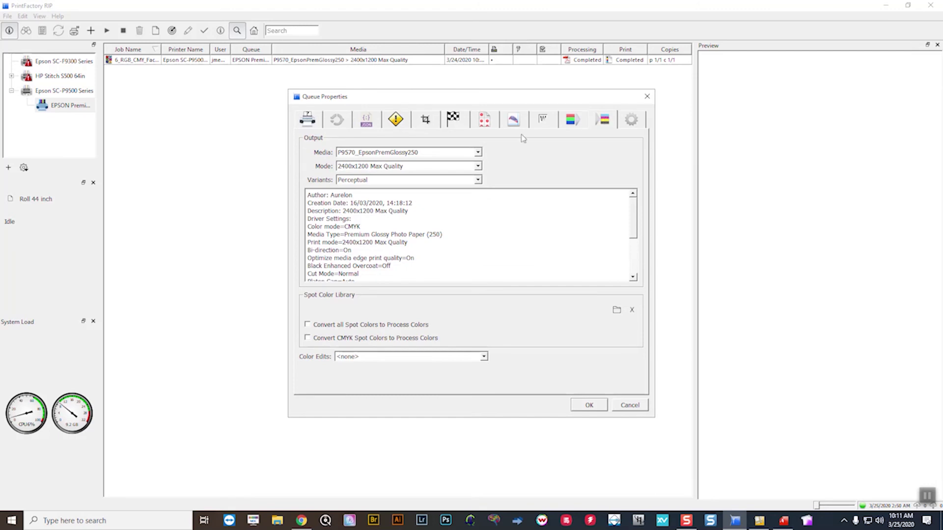
click(477, 152)
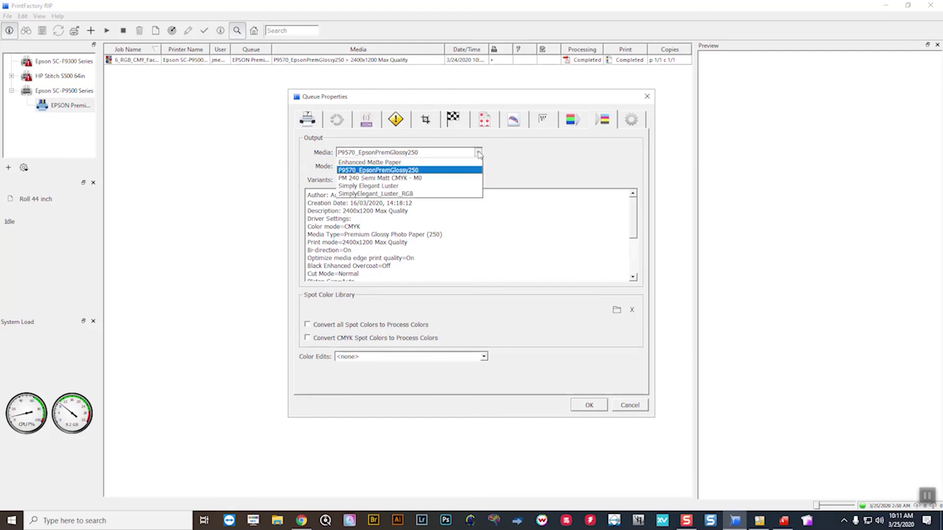
click(427, 172)
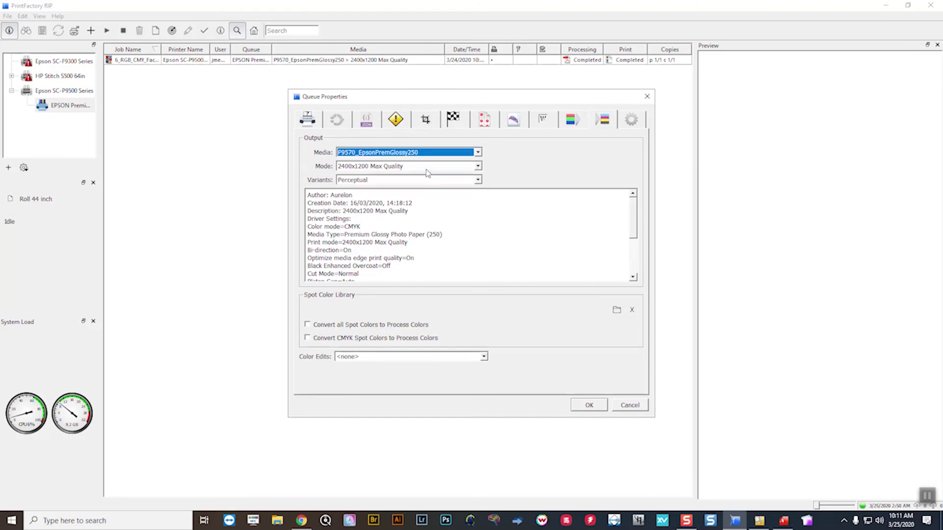
click(399, 167)
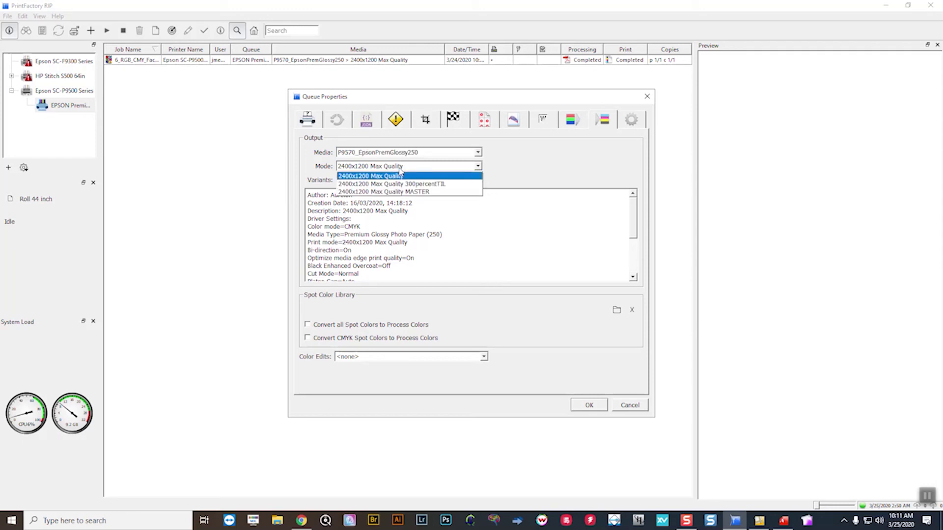
click(401, 191)
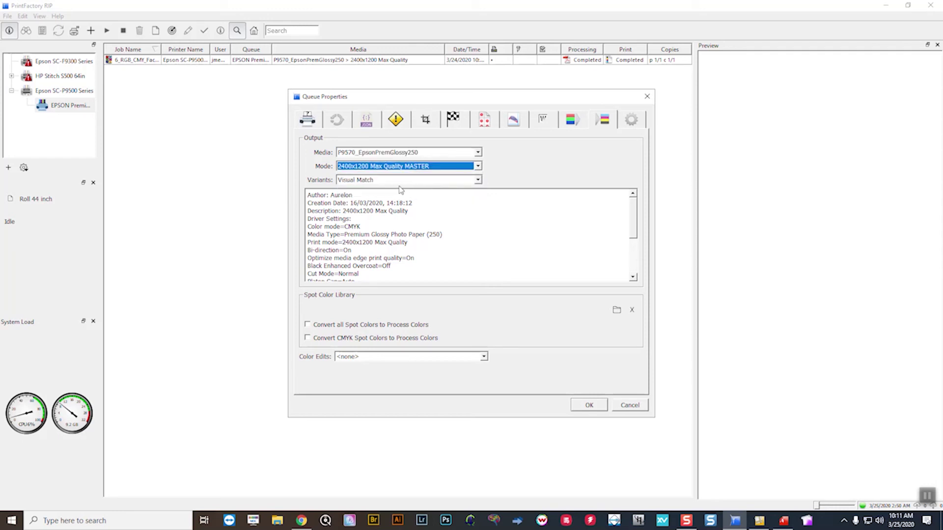
click(400, 180)
click(400, 203)
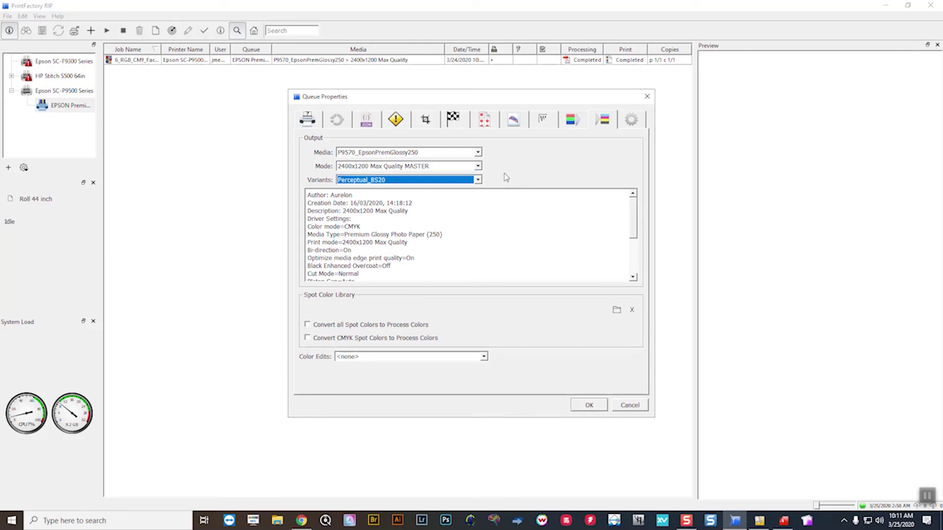
Set the queue's RGB image and vector profiles to Adobe RGB (1998).
click(571, 123)
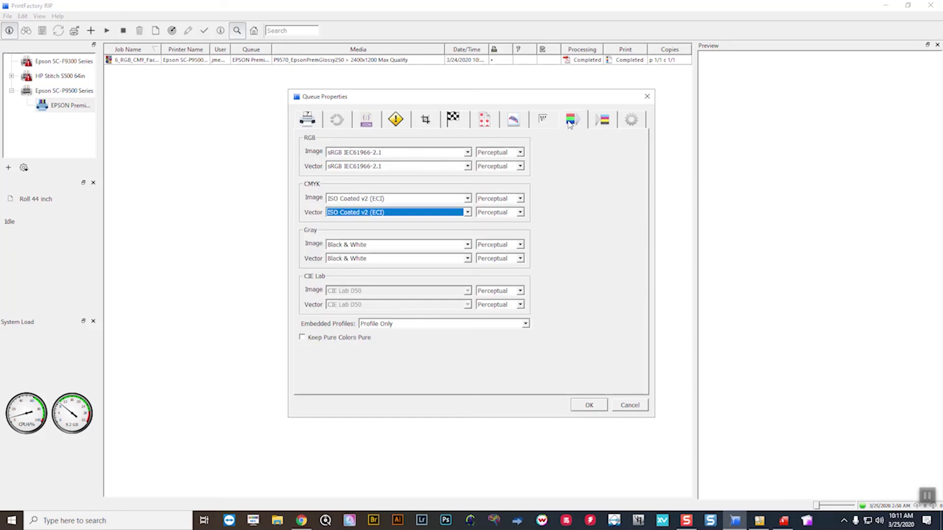
click(467, 153)
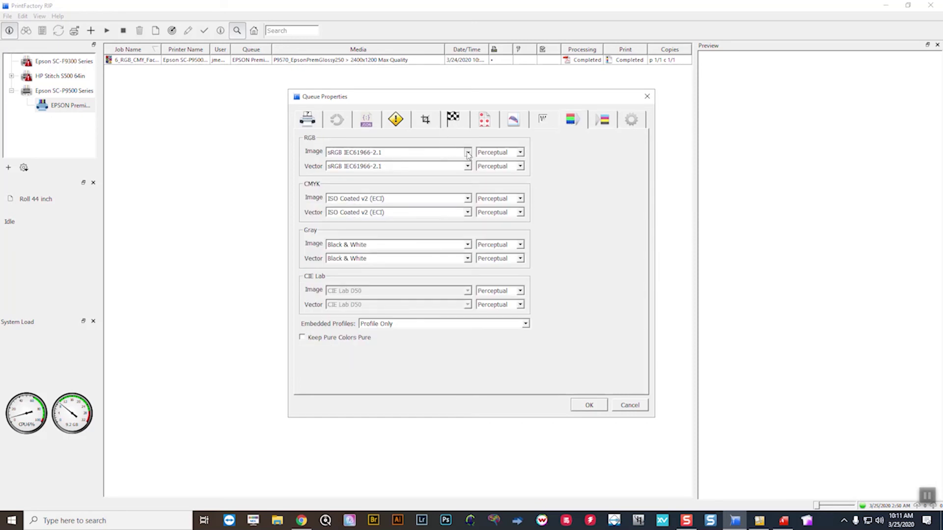
scroll(412, 304, up, 6)
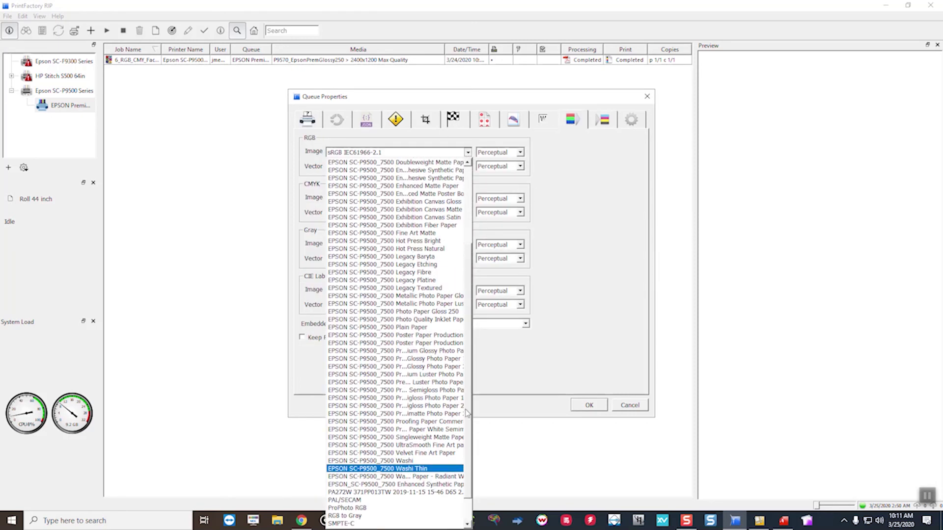
click(352, 170)
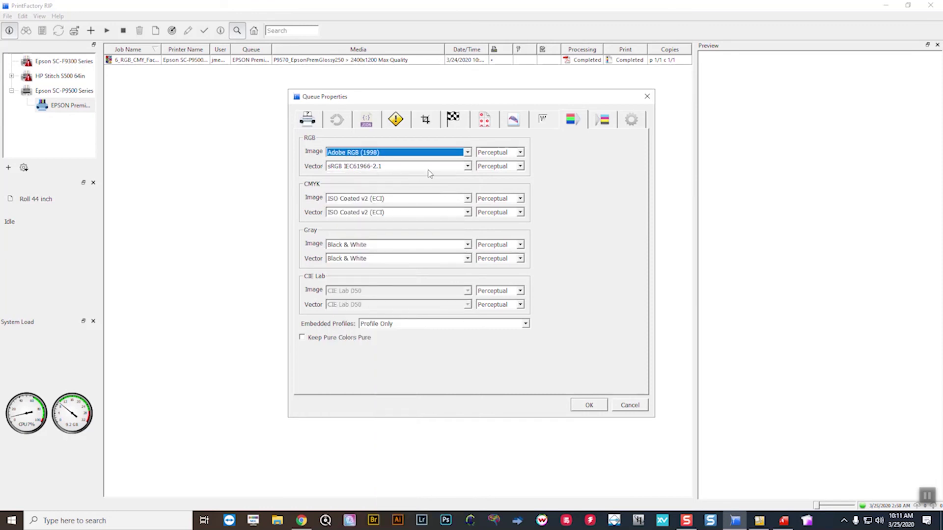
click(467, 166)
scroll(475, 376, up, 7)
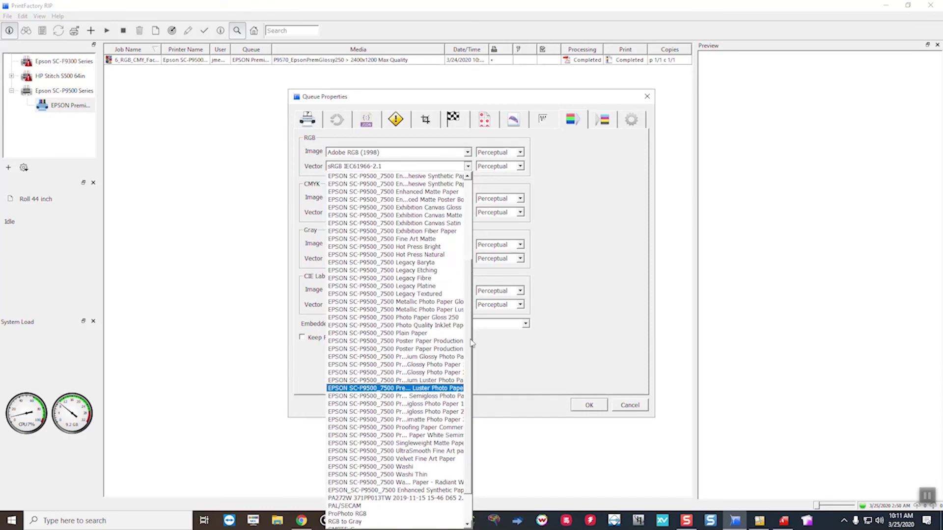
click(358, 184)
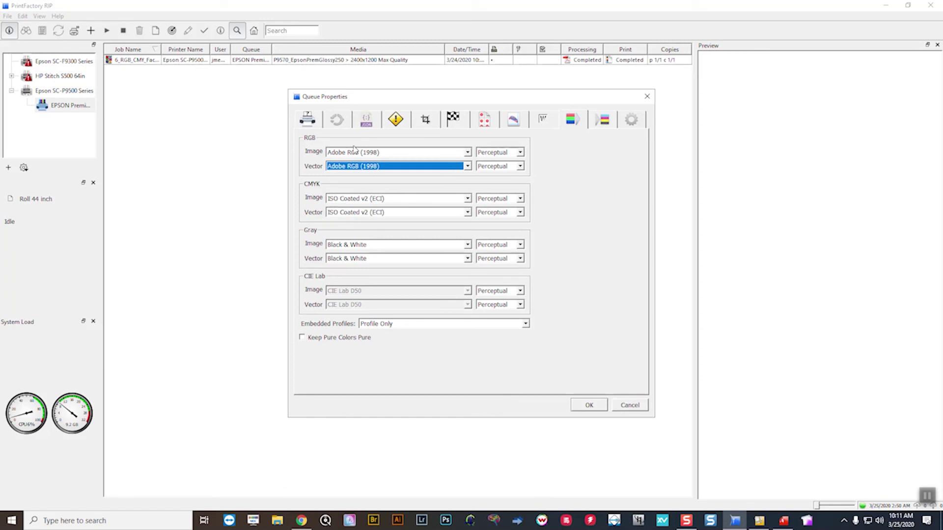
Leave embedded profile handling at Profile Only after briefly choosing Remove.
click(399, 324)
click(376, 334)
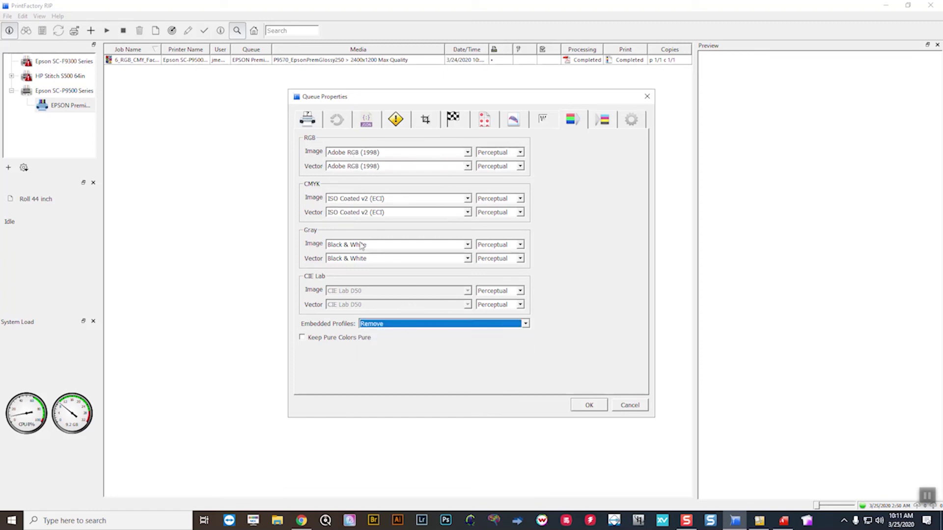
click(382, 325)
click(377, 341)
Set CMYK image and vector profiles to GRACoL2006_Coated1v2.icc and apply with OK.
click(379, 198)
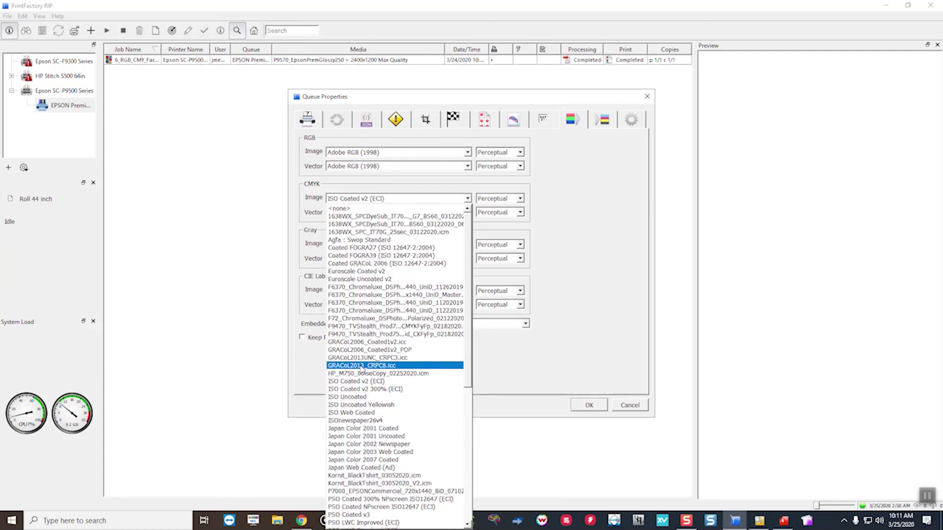
click(362, 343)
click(356, 214)
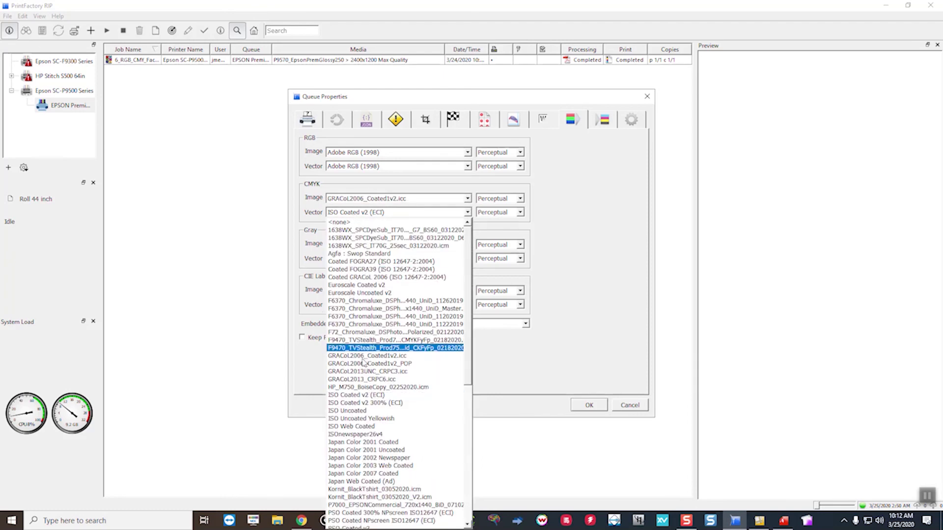
click(358, 355)
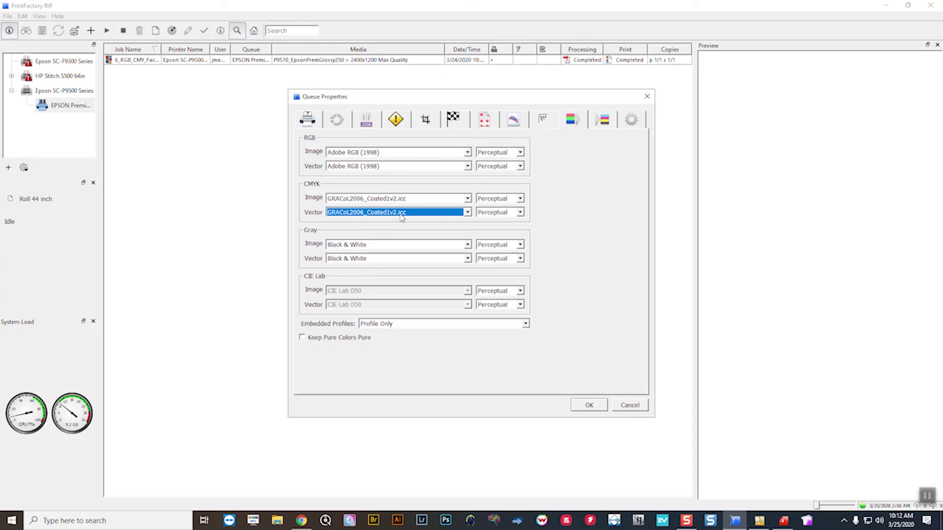
click(581, 407)
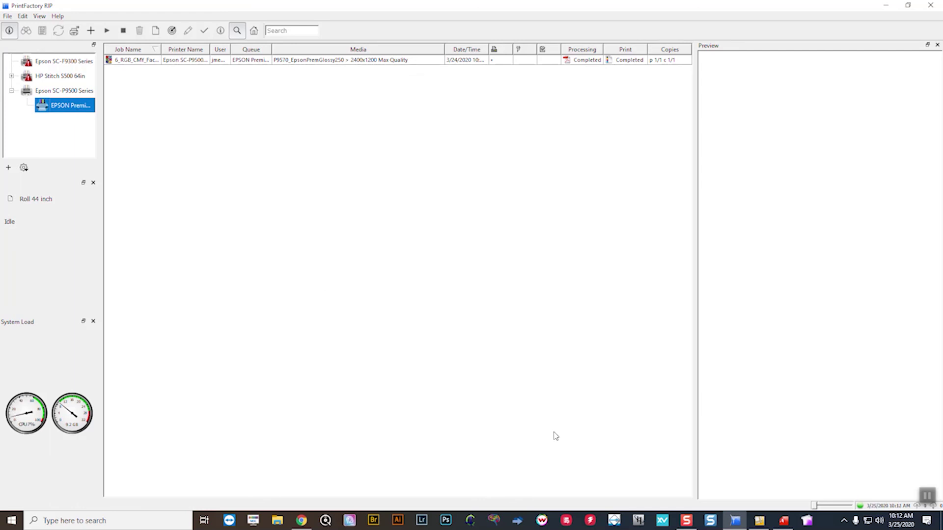
Return to PrintFactory Layout and open Edit > Preferences on the Color tab.
click(757, 521)
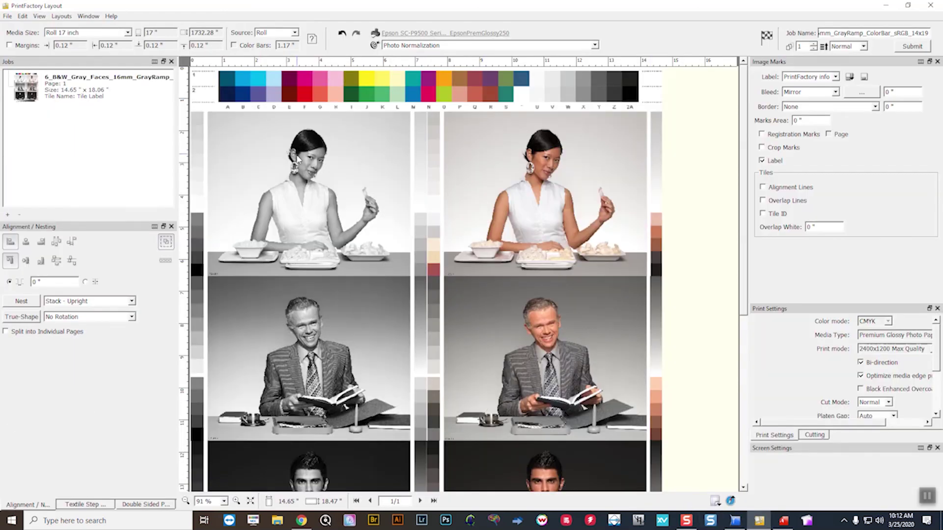
drag(19, 61, 31, 23)
click(25, 16)
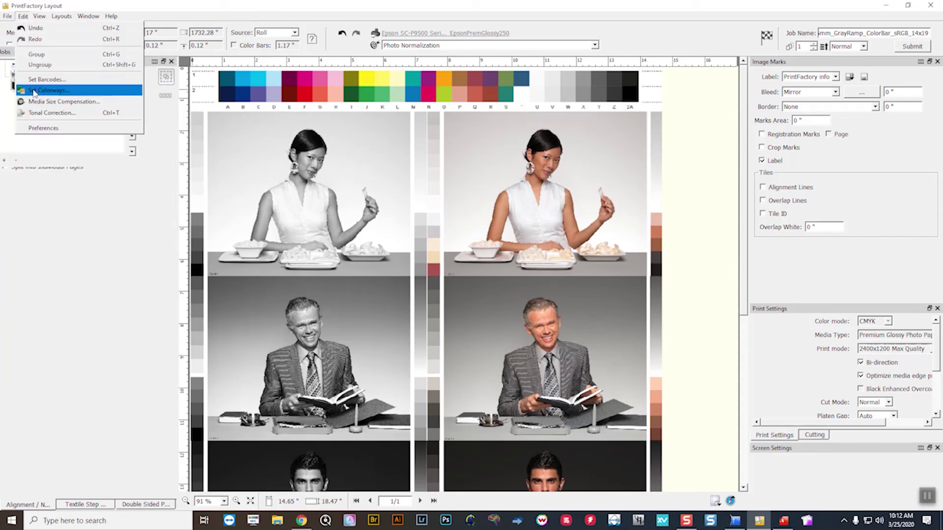
click(38, 126)
click(23, 17)
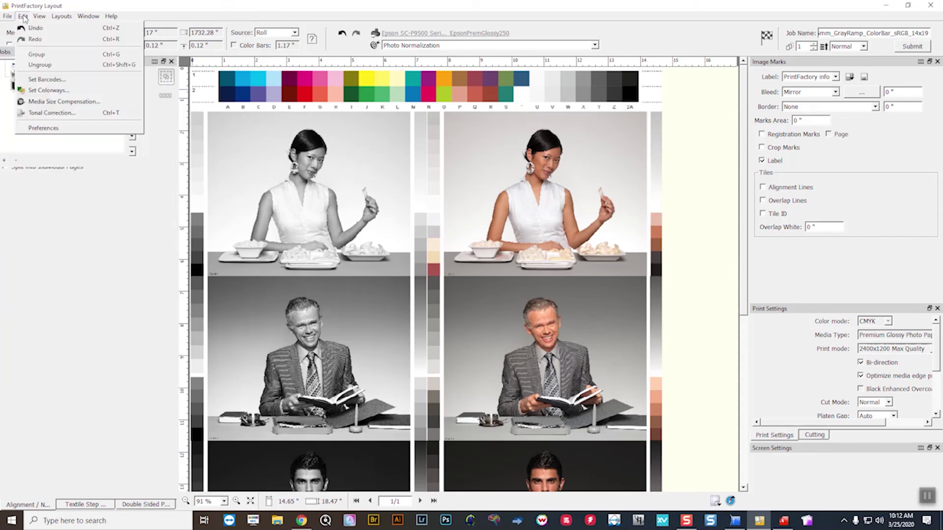
click(44, 126)
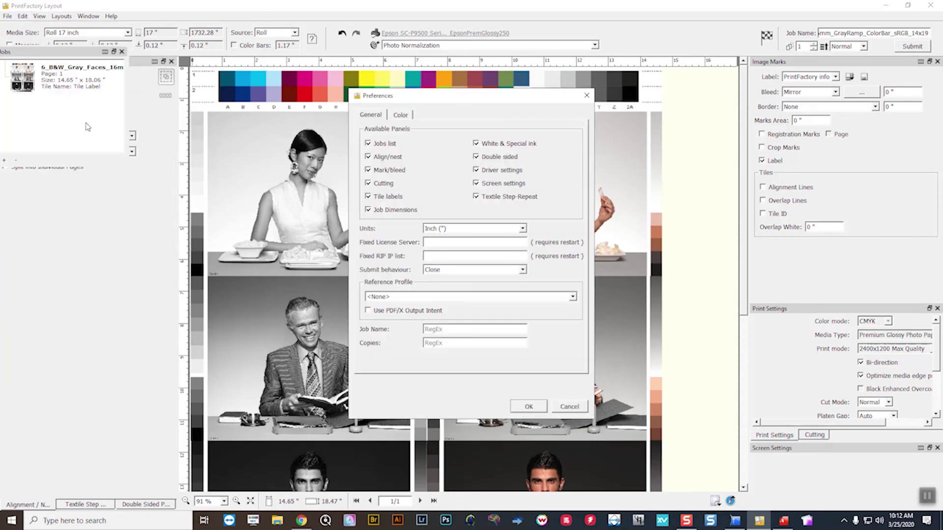
click(408, 115)
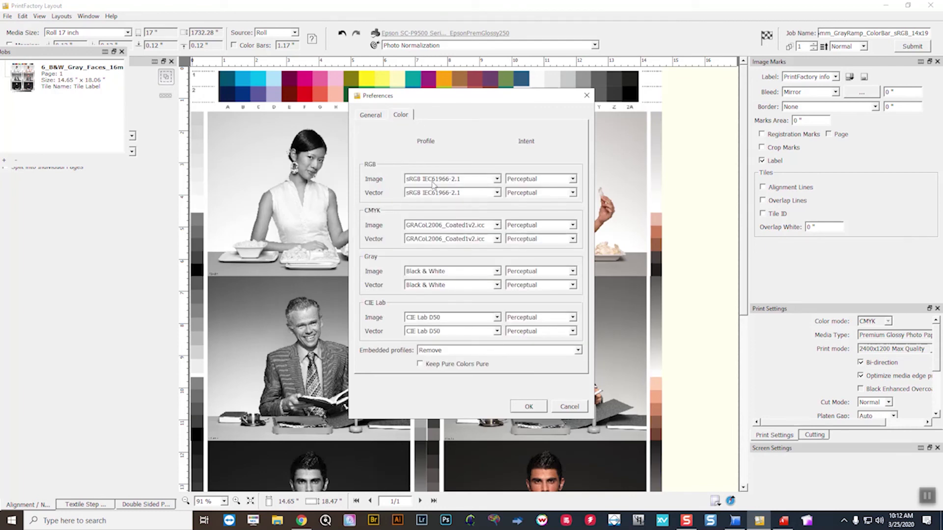